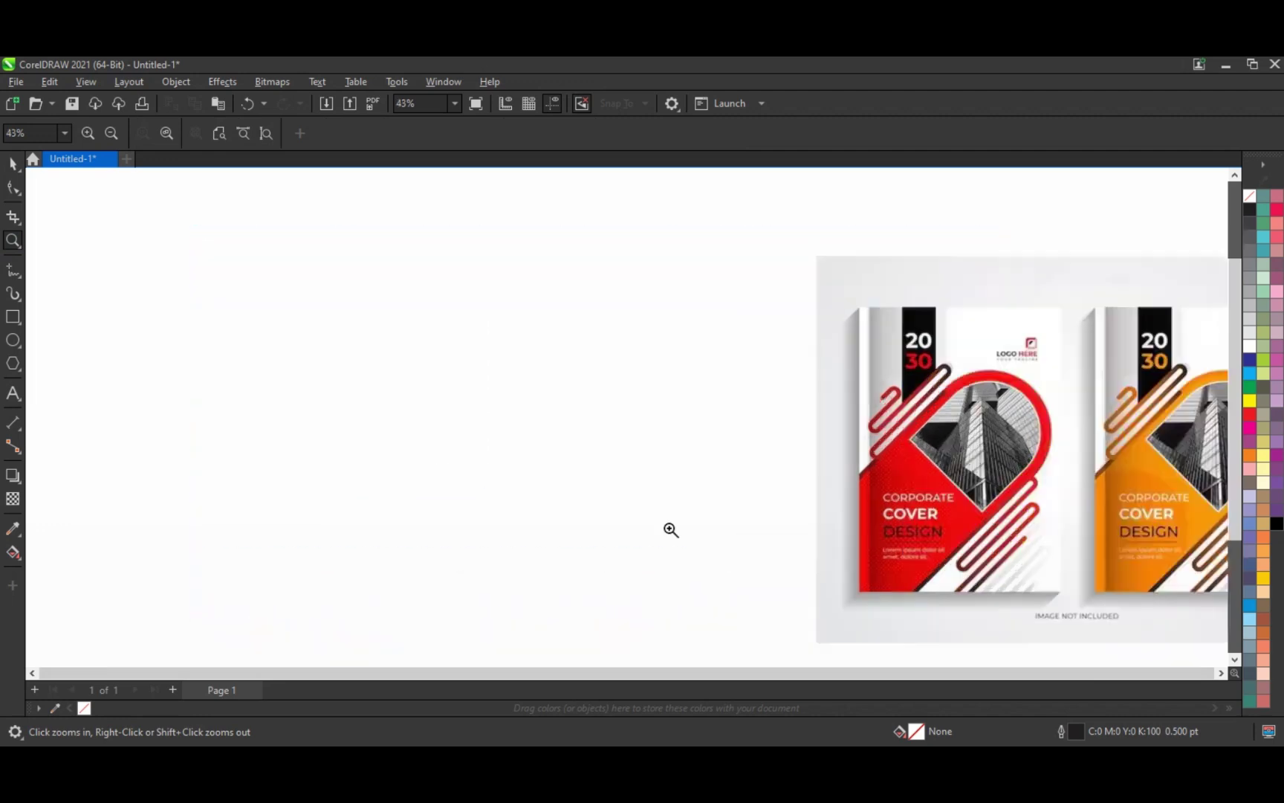
- Draw a tall rectangle about 5.07 by 11.23 inches in the empty area beside the reference covers
{"action": "left_click", "coordinate": [12, 318]}
{"action": "left_click_drag", "start_coordinate": [335, 242], "coordinate": [505, 613]}
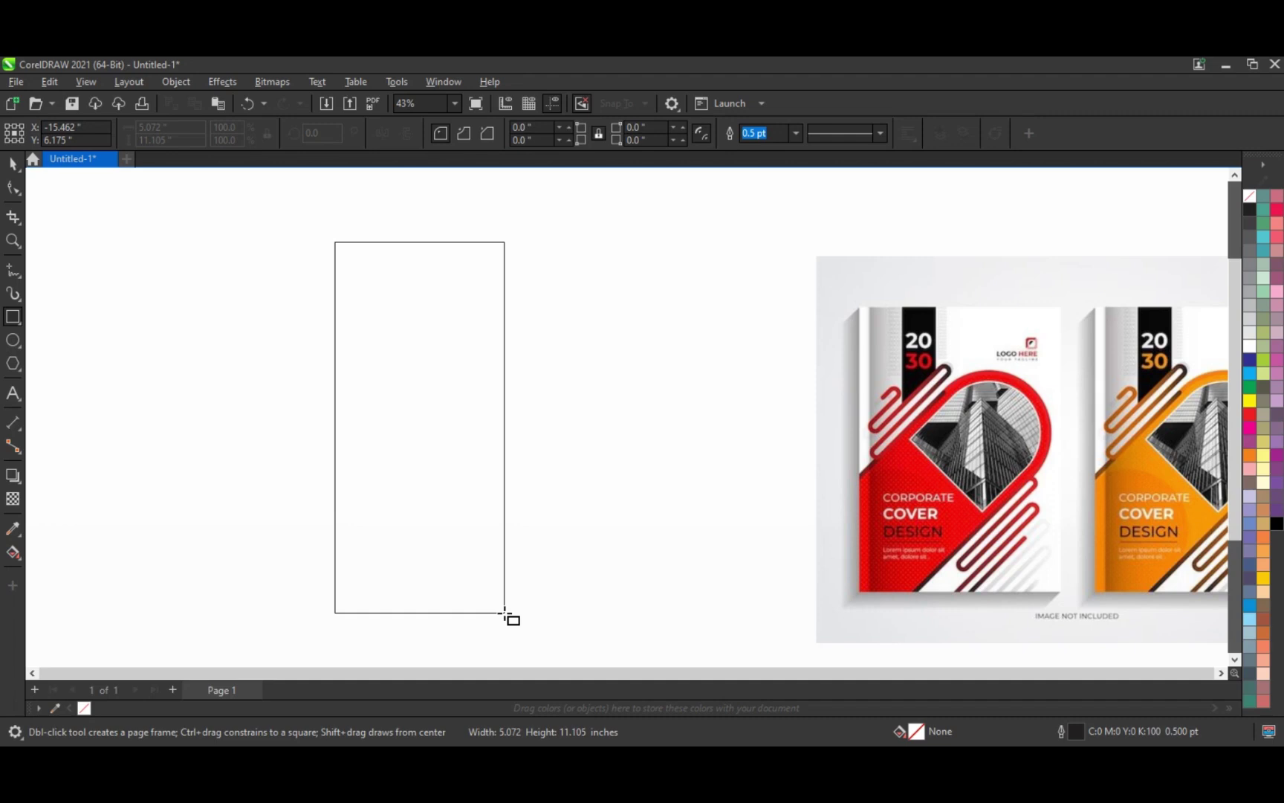
{"action": "left_click_drag", "start_coordinate": [505, 613], "coordinate": [504, 616]}
- Round the rectangle's two upper corners fully, to a 2.536 inch radius, so it forms an arch
{"action": "key", "text": "F10"}
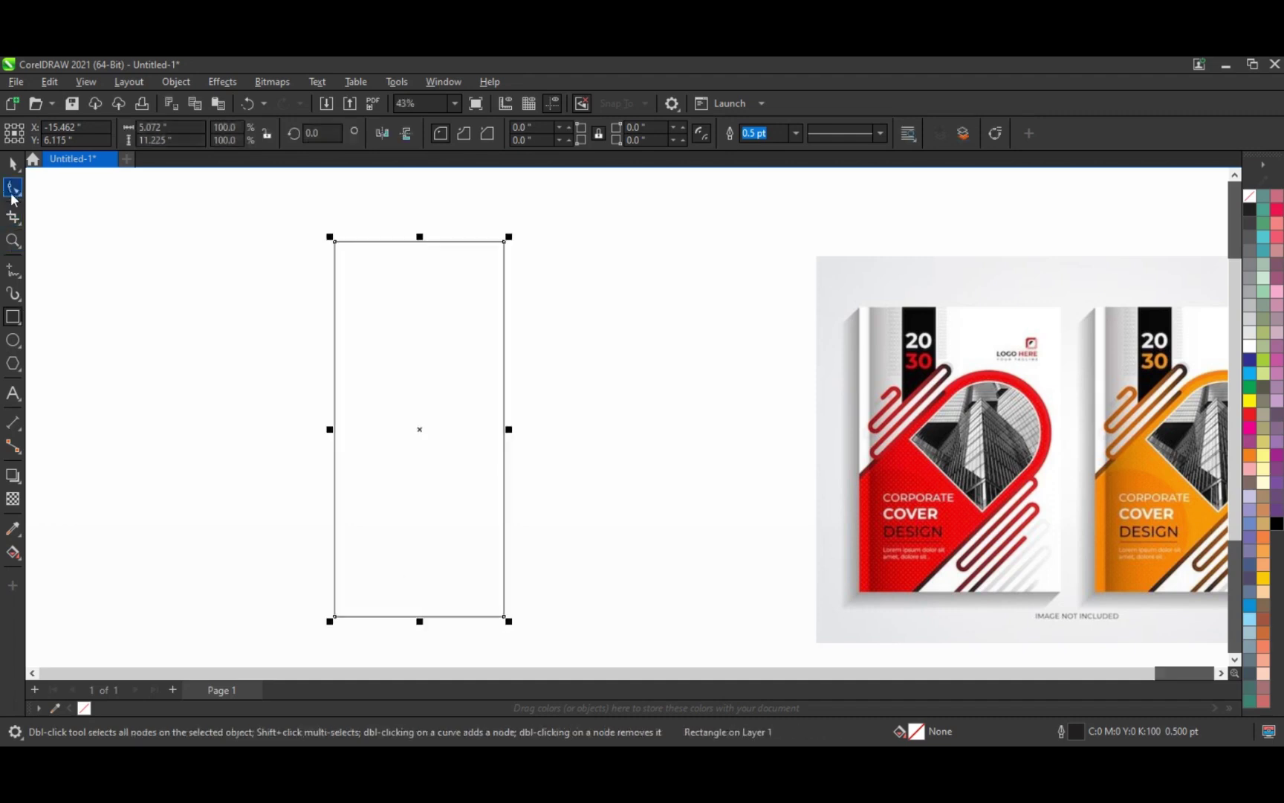
{"action": "key", "text": "ctrl"}
{"action": "left_click_drag", "start_coordinate": [317, 324], "coordinate": [294, 413]}
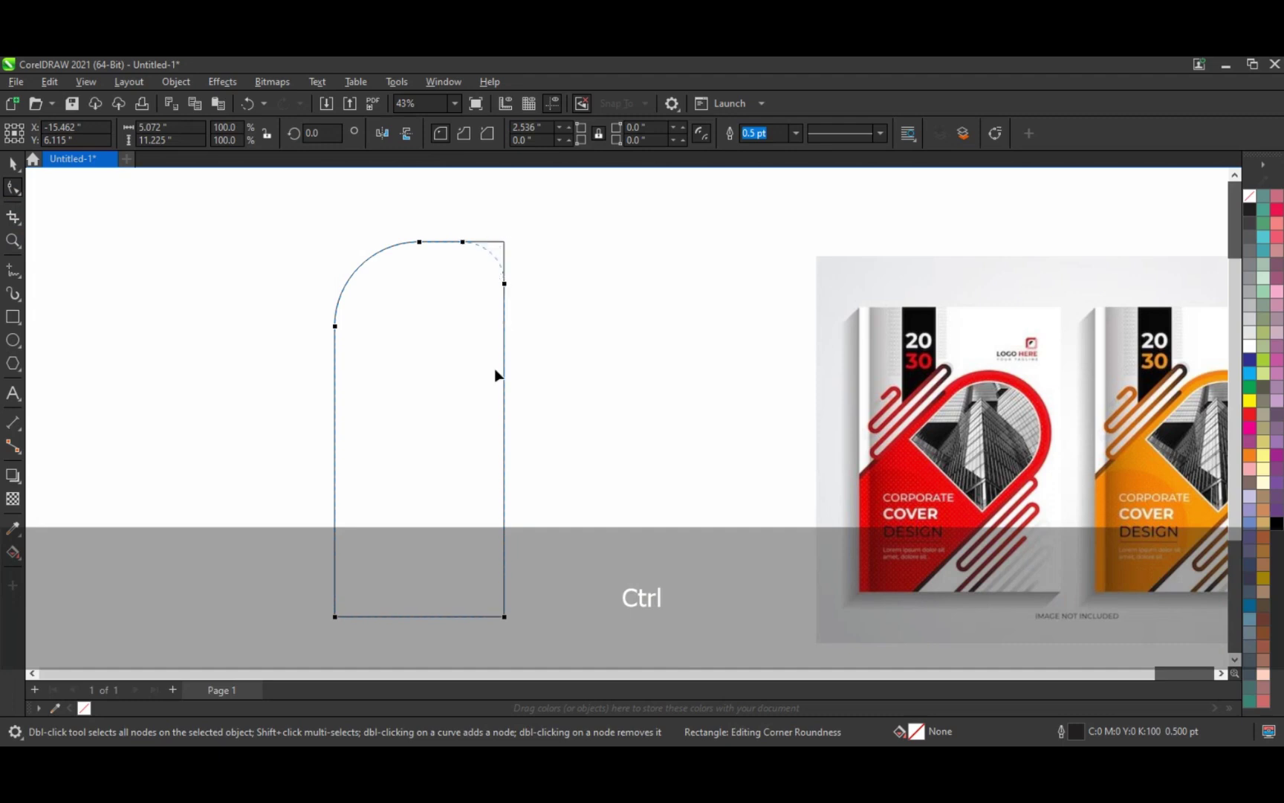
{"action": "left_click_drag", "start_coordinate": [488, 428], "coordinate": [425, 381]}
{"action": "left_click", "coordinate": [12, 165]}
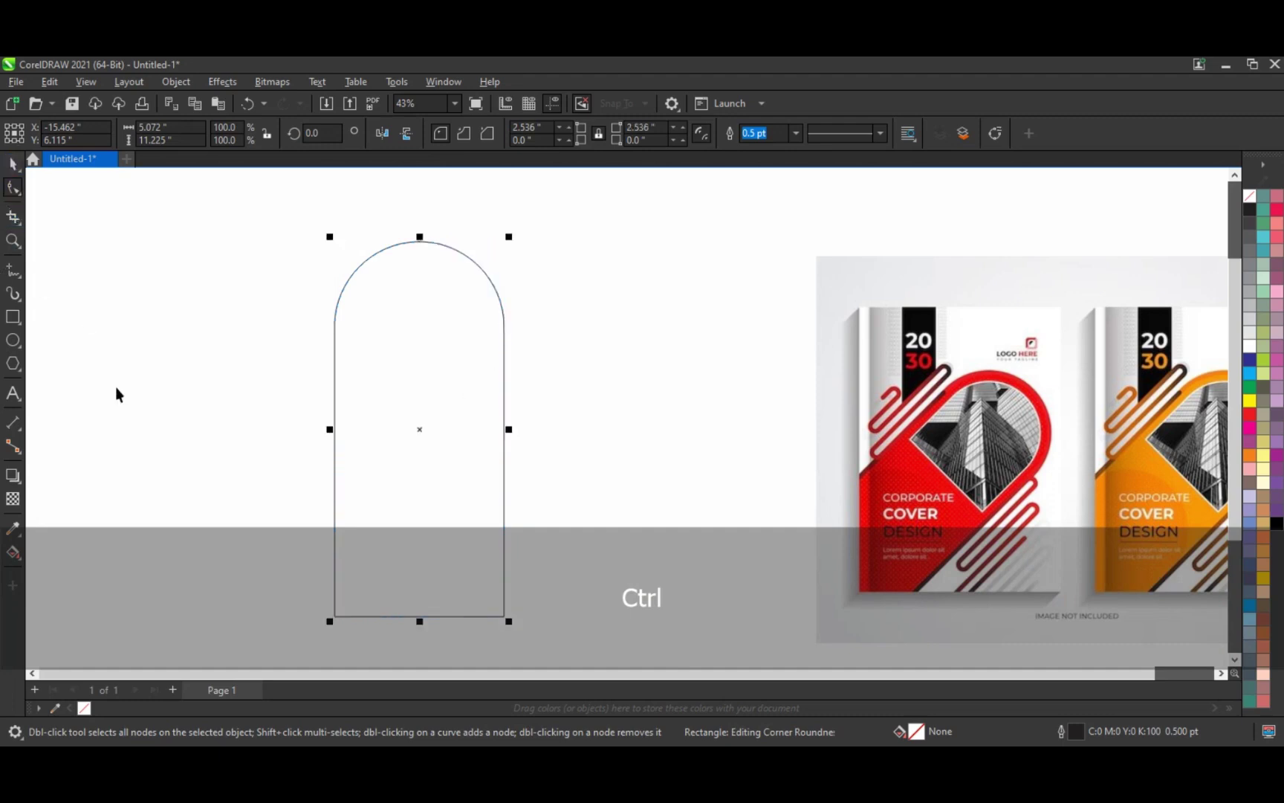
{"action": "left_click", "coordinate": [95, 370]}
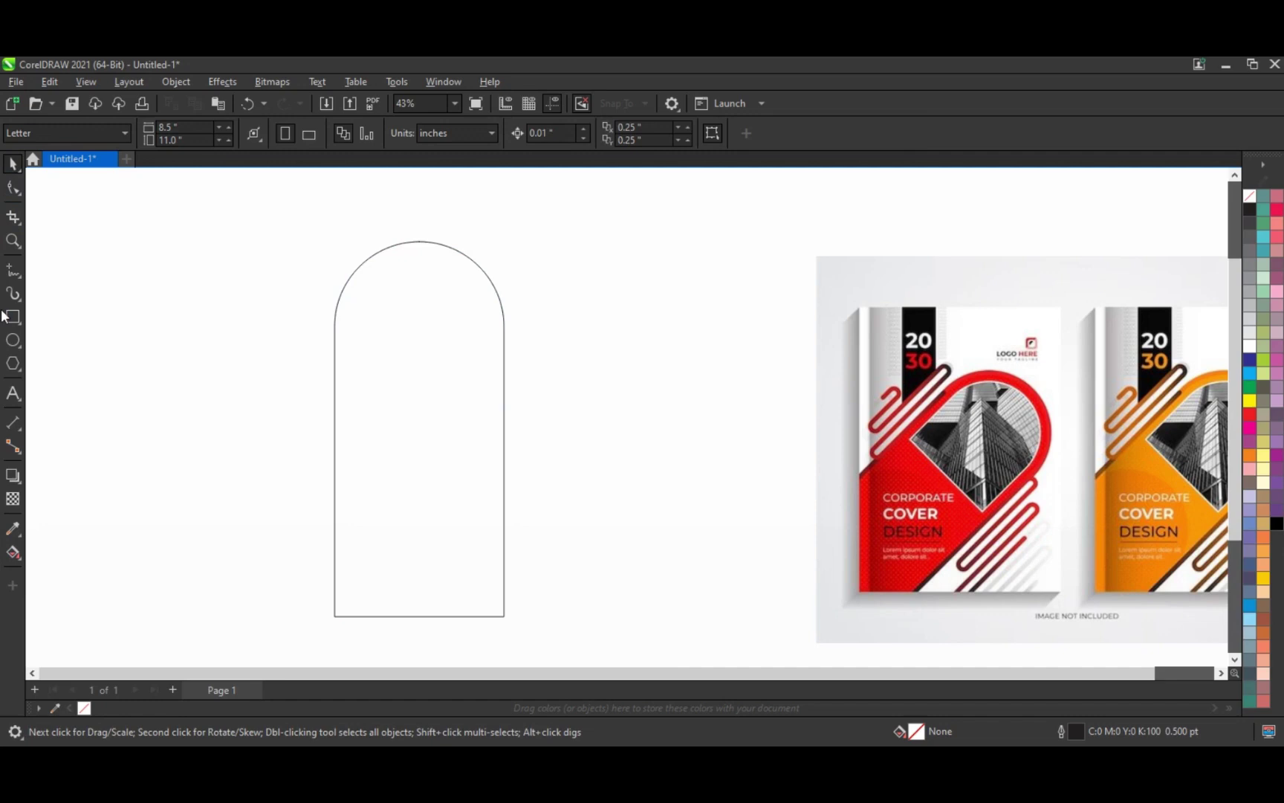
- Draw a narrow upright rectangle about 0.58 by 5.24 inches beside the arch and fully round all four of its corners
{"action": "left_click", "coordinate": [11, 317]}
{"action": "left_click_drag", "start_coordinate": [558, 322], "coordinate": [577, 498]}
{"action": "key", "text": "z"}
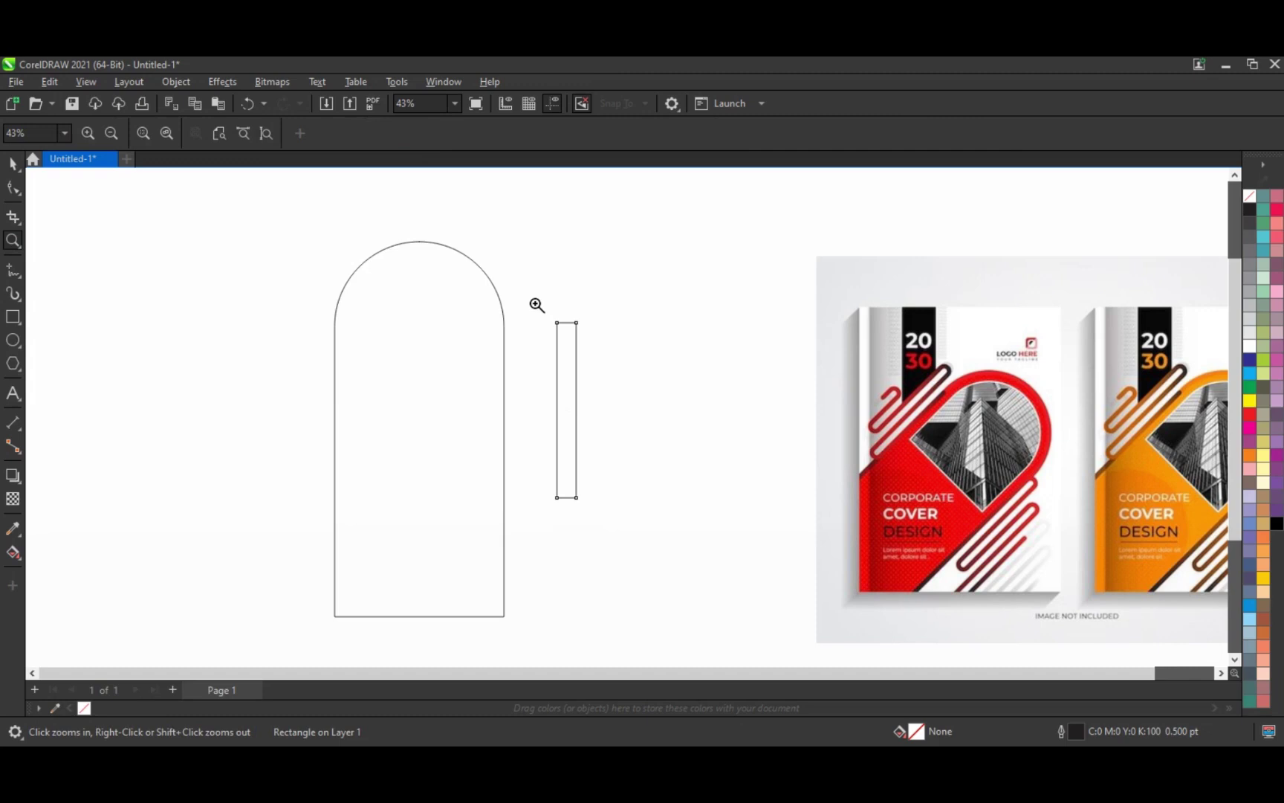
{"action": "left_click_drag", "start_coordinate": [643, 525], "coordinate": [643, 524]}
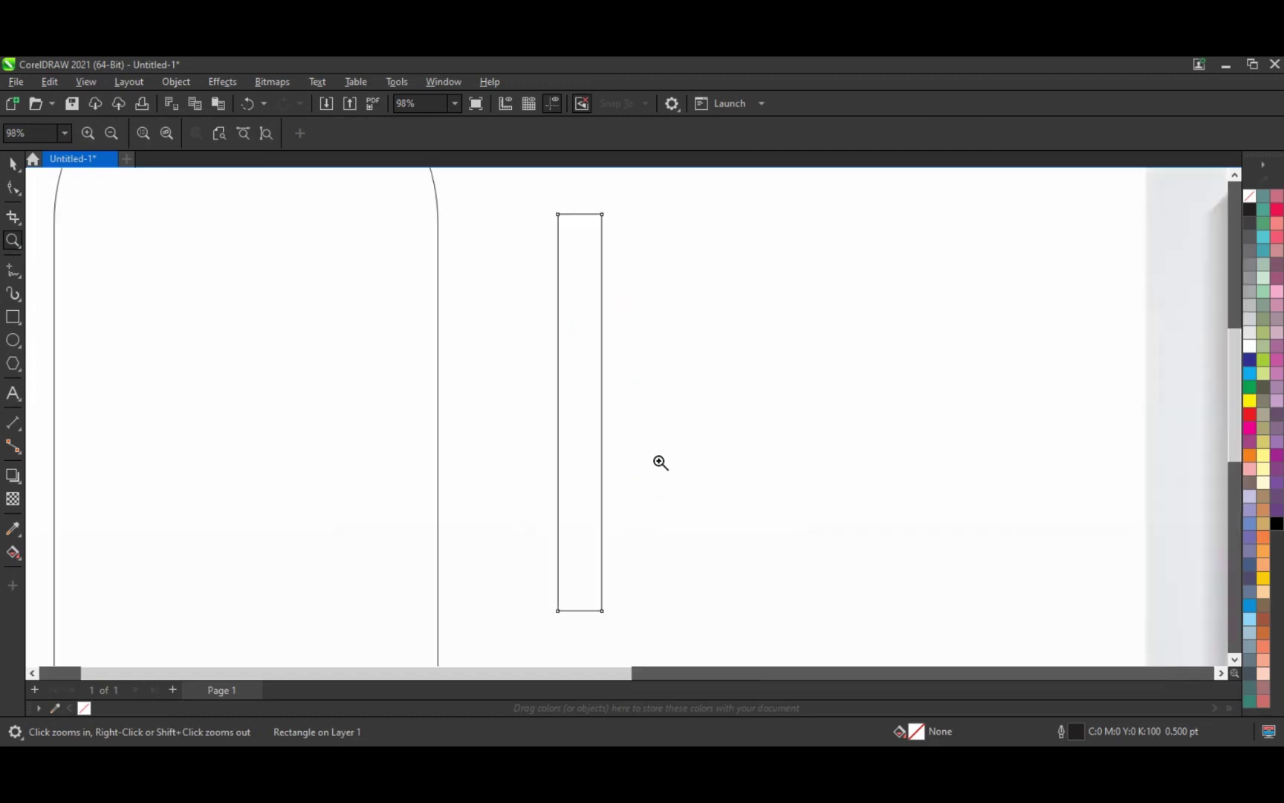
{"action": "left_click", "coordinate": [11, 192]}
{"action": "left_click_drag", "start_coordinate": [558, 215], "coordinate": [429, 343]}
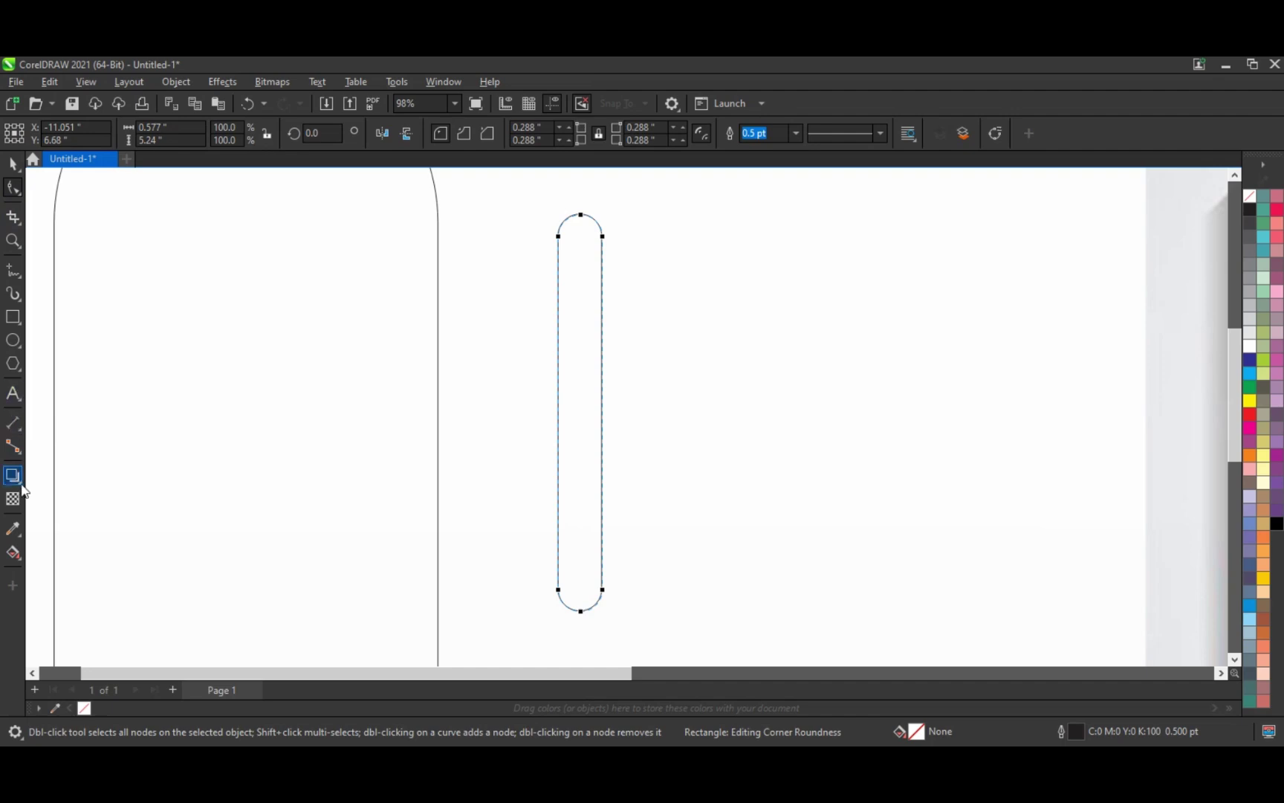
- Add a one-step inward contour of about 0.12 inches to the narrow rounded bar
{"action": "left_click", "coordinate": [21, 483]}
{"action": "left_click", "coordinate": [45, 491]}
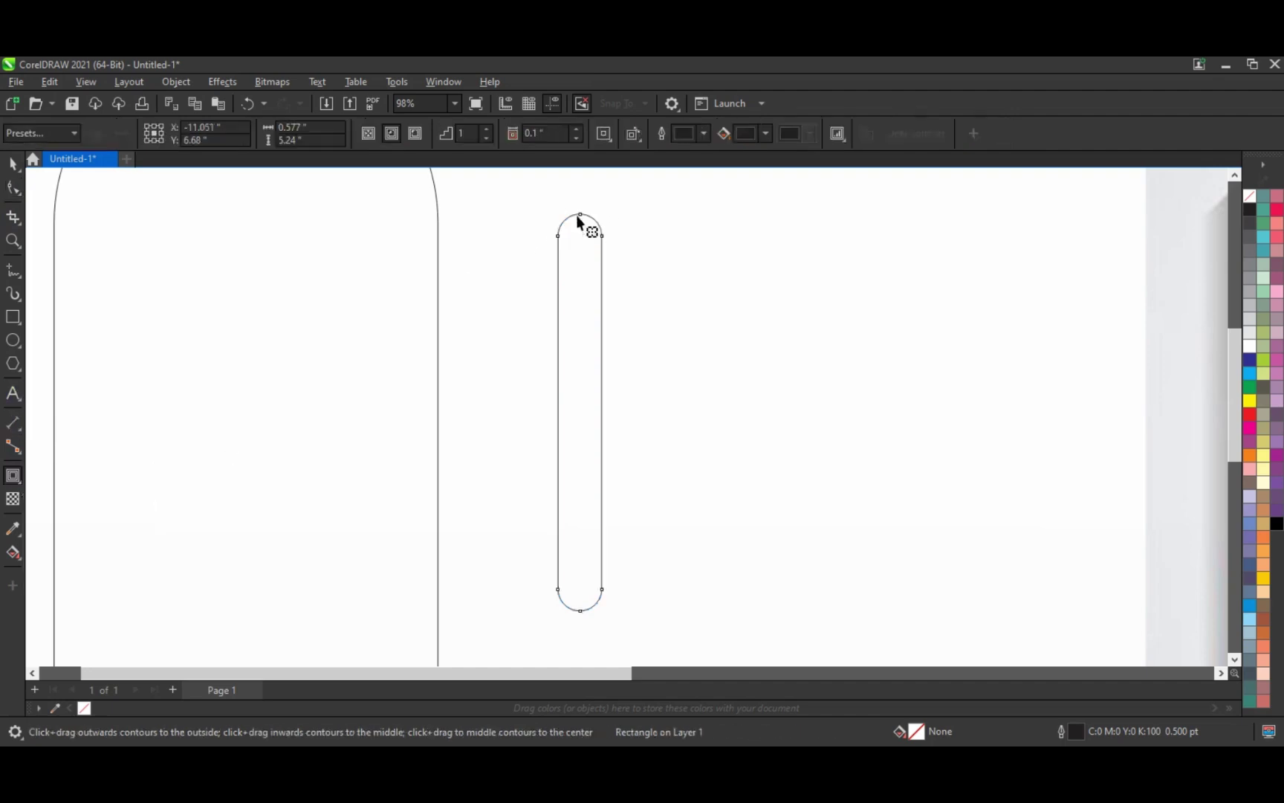
{"action": "left_click_drag", "start_coordinate": [581, 216], "coordinate": [581, 225]}
{"action": "key", "text": "space"}
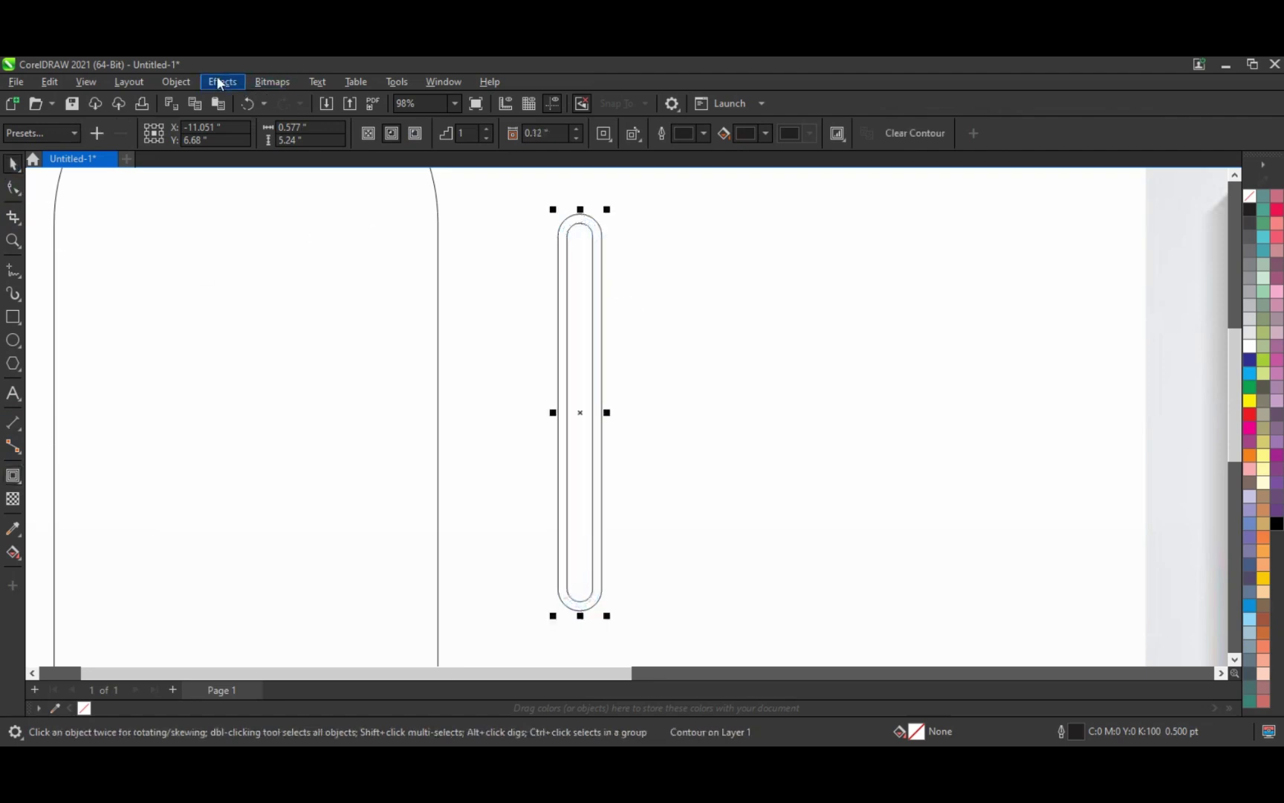
- Break the bar's contour apart and combine the inner and outer outlines into one hollow shape
{"action": "left_click", "coordinate": [176, 81]}
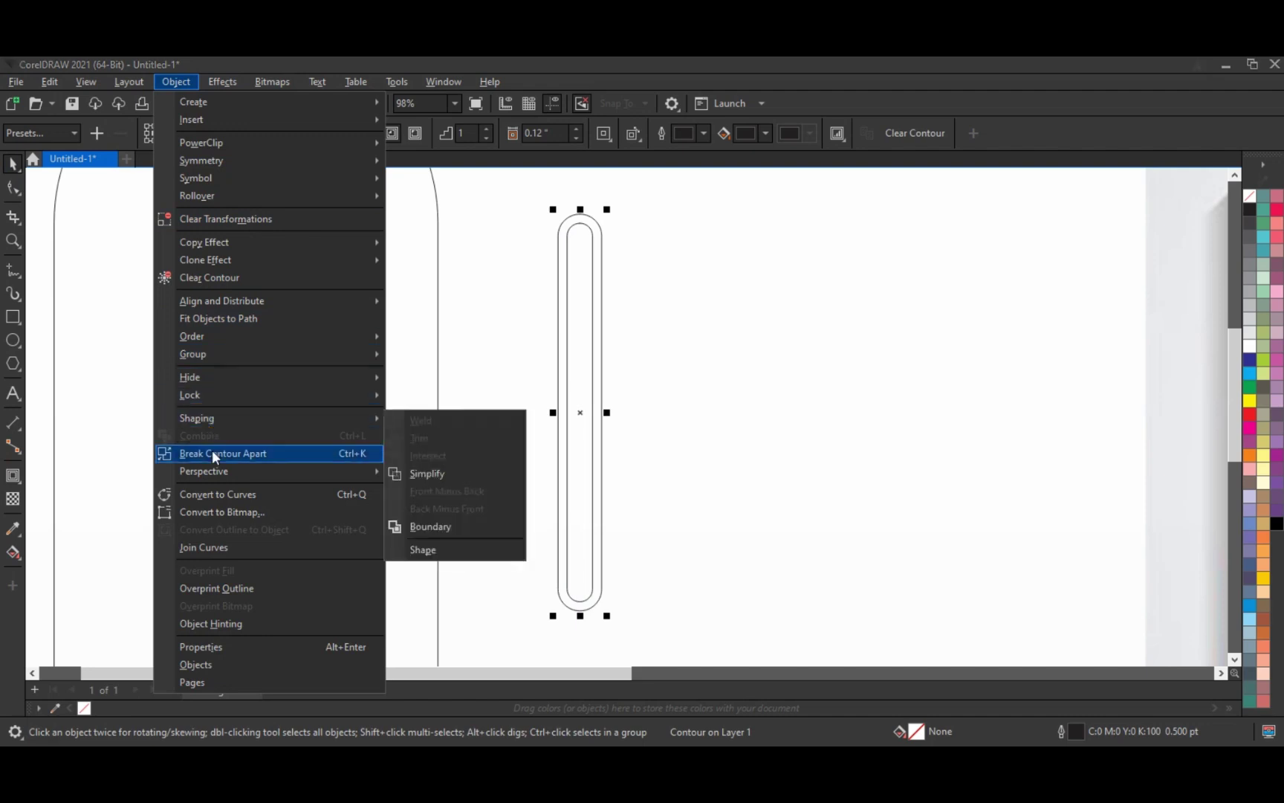
{"action": "left_click", "coordinate": [214, 452]}
{"action": "left_click_drag", "start_coordinate": [516, 204], "coordinate": [631, 616]}
{"action": "left_click", "coordinate": [438, 133]}
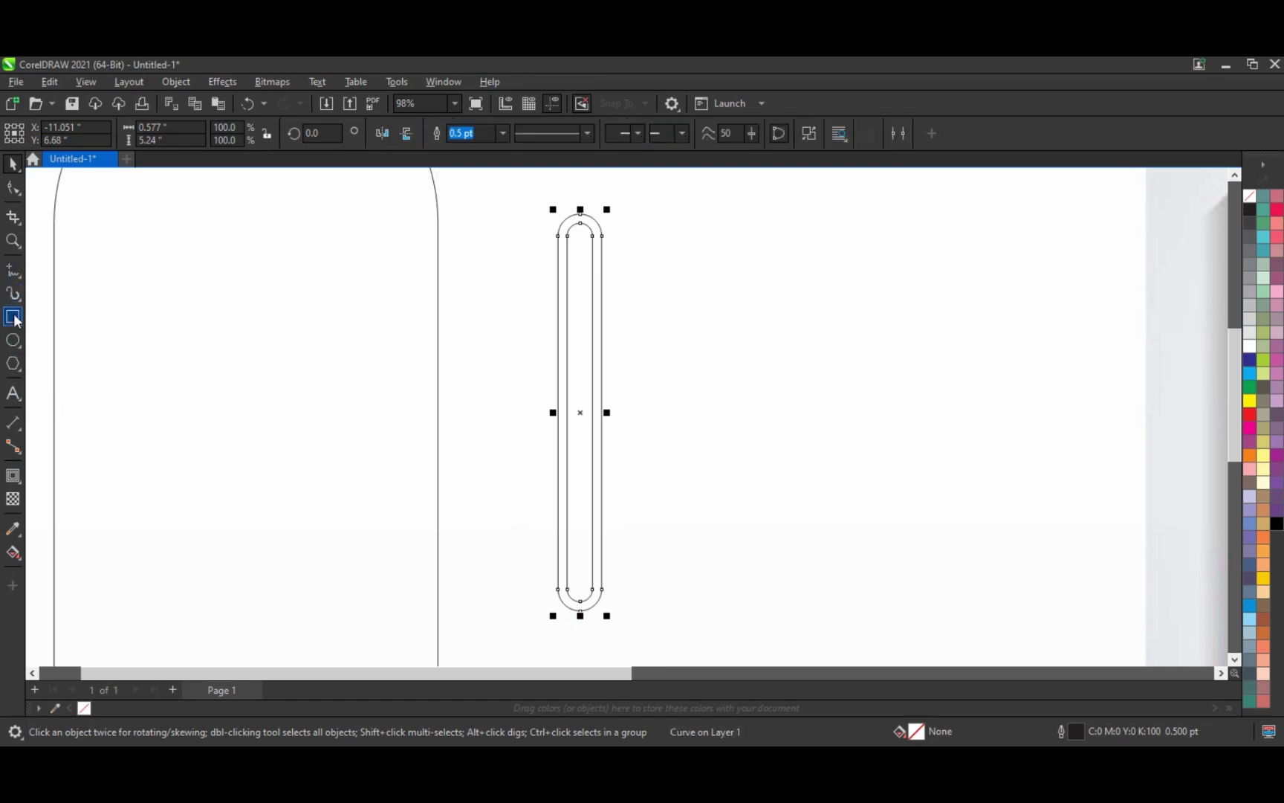
- Cut off the bar's lower end by trimming it with a rectangle about 1.03 by 0.81 inches, and delete that rectangle
{"action": "left_click_drag", "start_coordinate": [615, 631], "coordinate": [537, 563]}
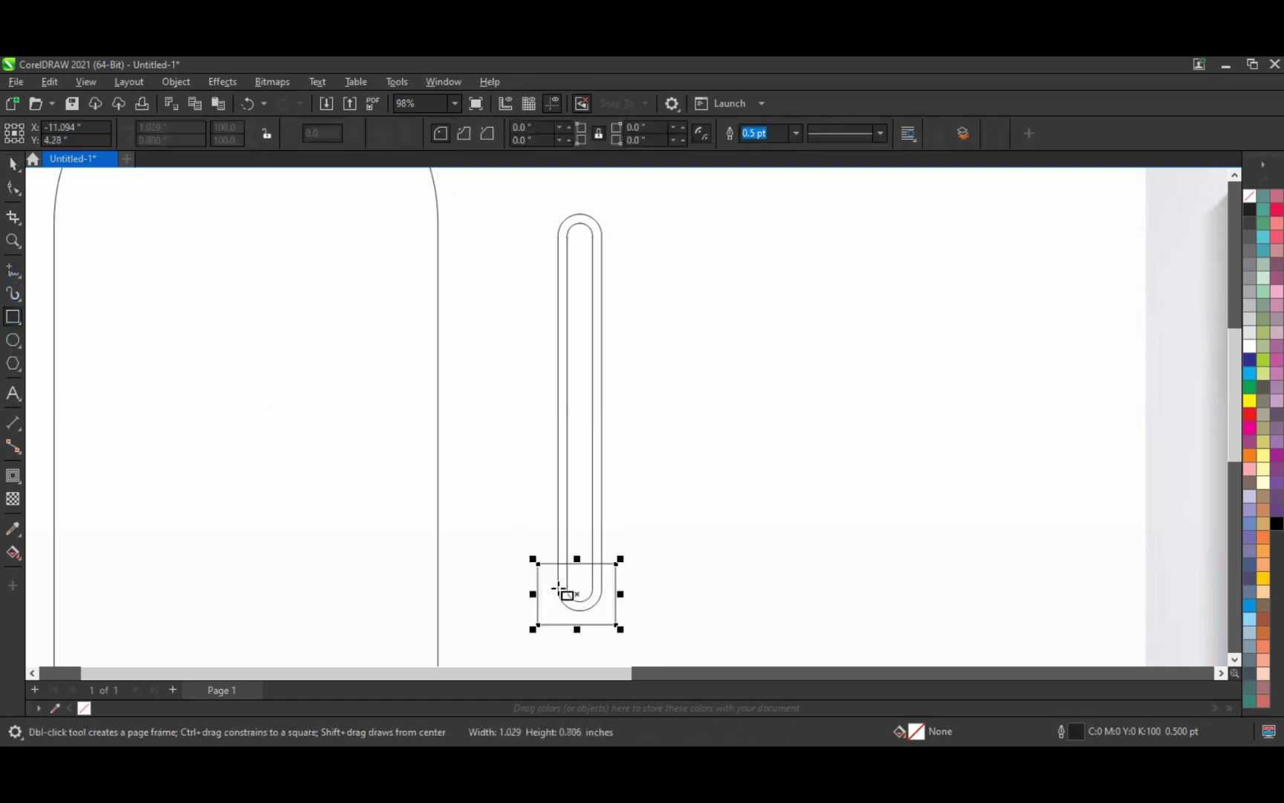
{"action": "left_click", "coordinate": [11, 216]}
{"action": "left_click", "coordinate": [11, 167]}
{"action": "left_click", "coordinate": [595, 223], "text": "shift"}
{"action": "left_click", "coordinate": [493, 133]}
{"action": "left_click", "coordinate": [726, 430]}
{"action": "left_click", "coordinate": [615, 580]}
{"action": "key", "text": "Delete"}
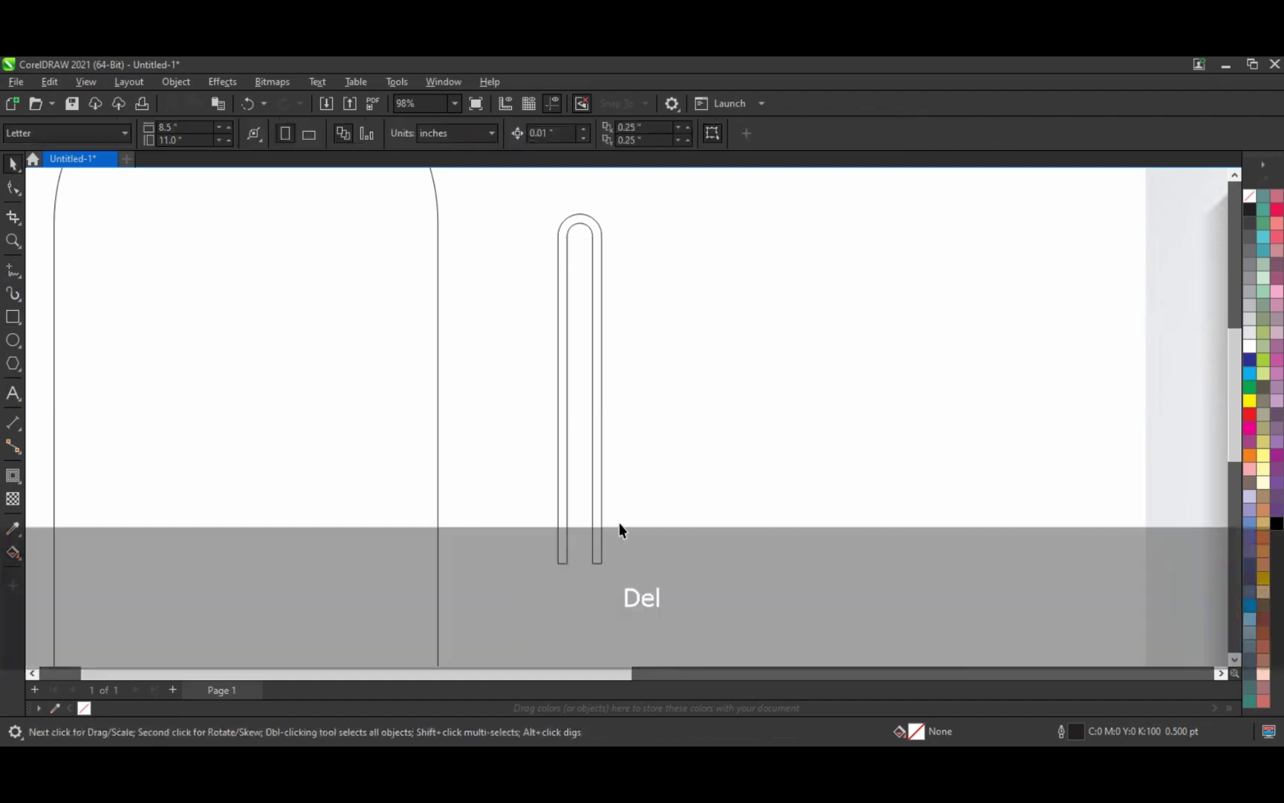
- Fill the open-ended loop with black and place a vertically mirrored copy on its right so their legs overlap
{"action": "left_click", "coordinate": [600, 506]}
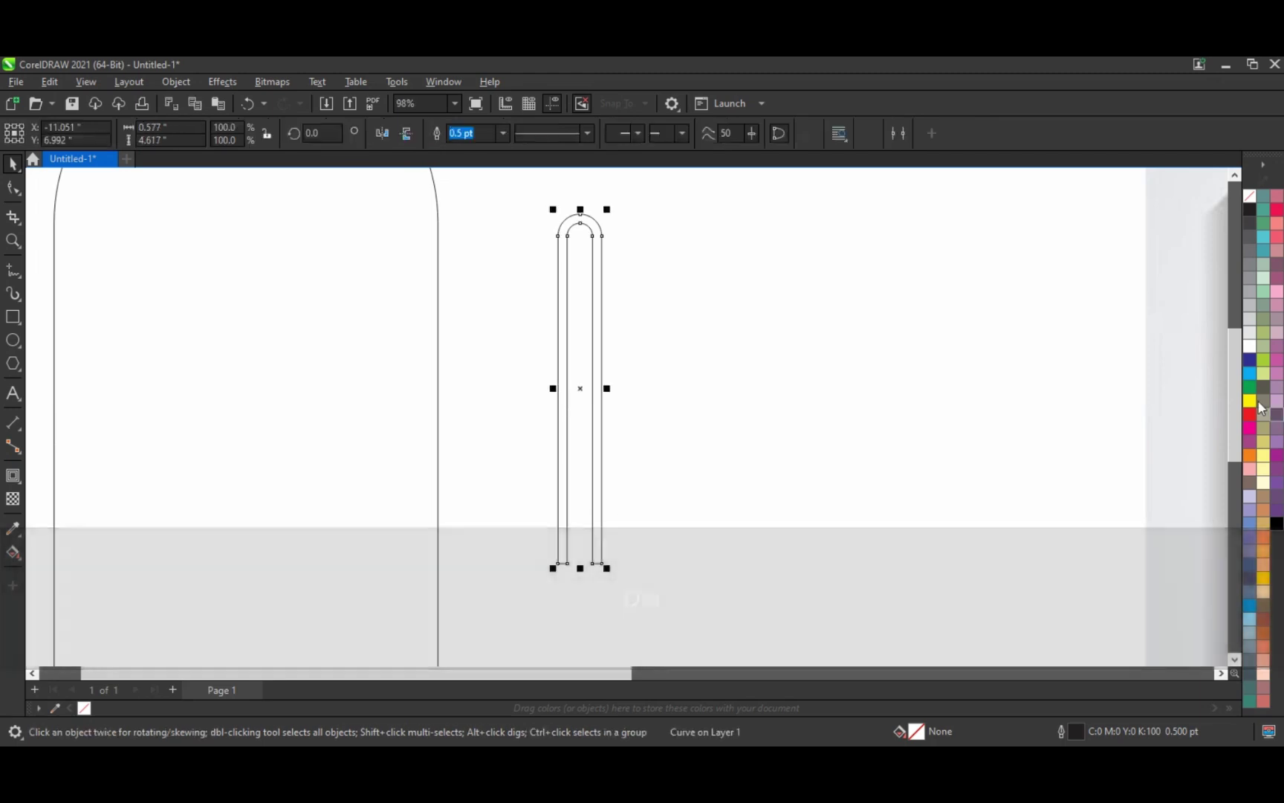
{"action": "left_click", "coordinate": [1252, 213]}
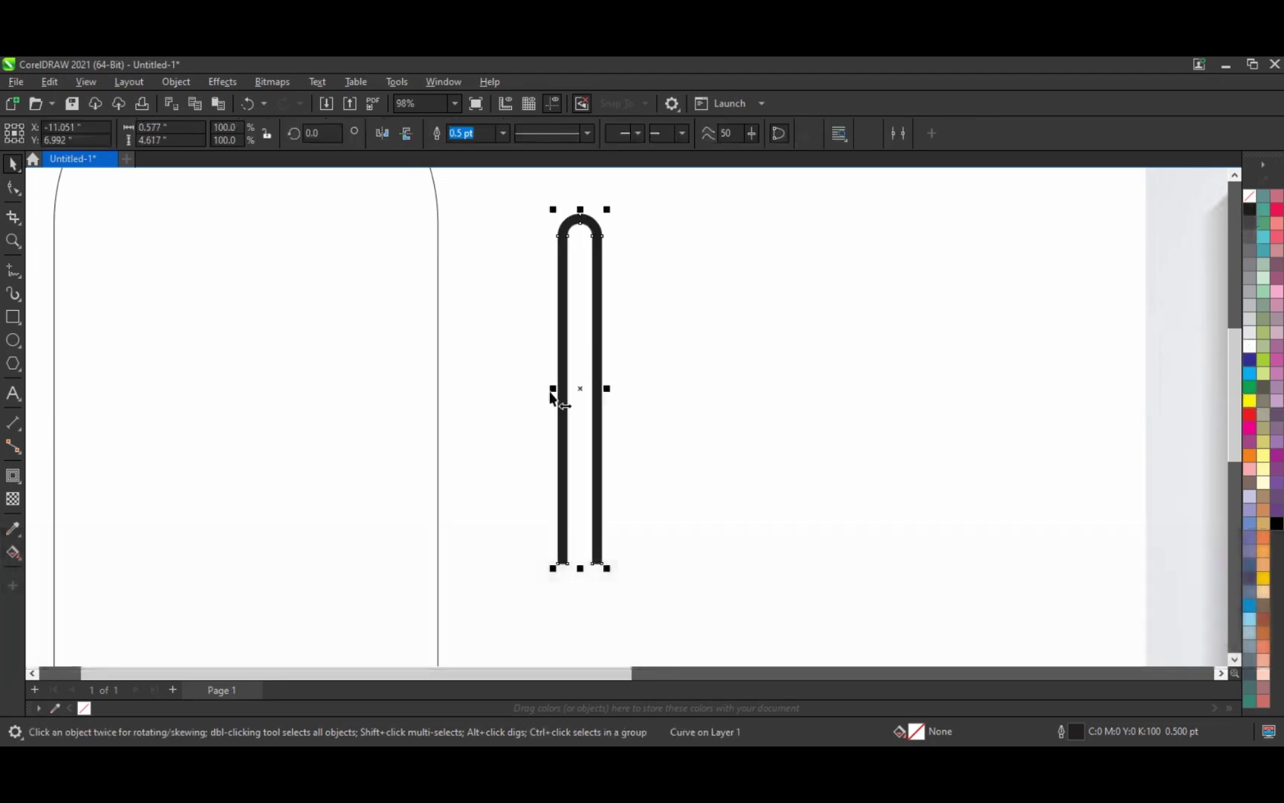
{"action": "left_click_drag", "start_coordinate": [551, 396], "coordinate": [640, 406]}
{"action": "key", "text": "Left"}
{"action": "key", "text": "Left"}
{"action": "left_click", "coordinate": [413, 137]}
{"action": "key", "text": "Down"}
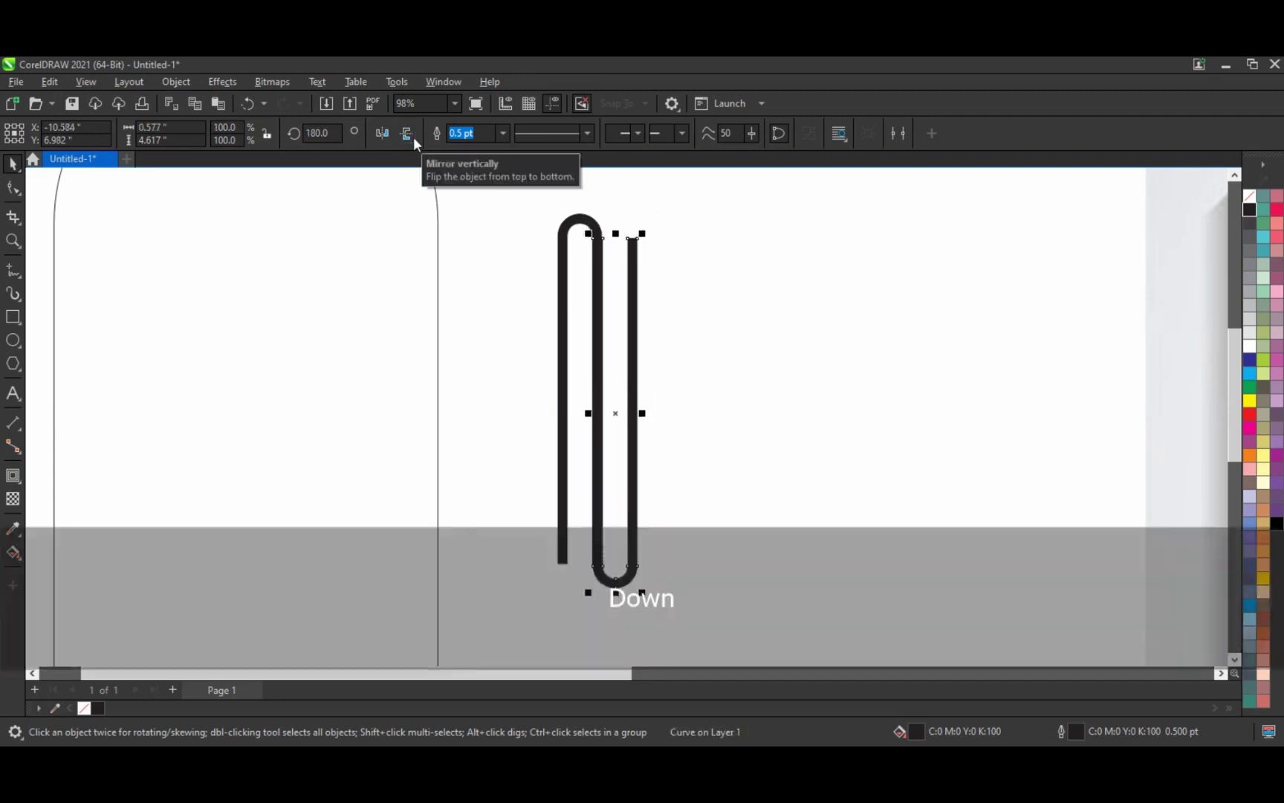
- Add a third loop by copying the second one to the right, mirroring it upright and aligning the overlapping legs
{"action": "left_click_drag", "start_coordinate": [589, 412], "coordinate": [636, 414]}
{"action": "key", "text": "Up"}
{"action": "left_click", "coordinate": [407, 131]}
{"action": "key", "text": "Up"}
{"action": "key", "text": "Up"}
{"action": "key", "text": "Up"}
{"action": "key", "text": "Left"}
- Add a fourth loop on the right, mirrored upside down and nudged into line to extend the zigzag
{"action": "left_click_drag", "start_coordinate": [623, 394], "coordinate": [683, 388]}
{"action": "key", "text": "Left"}
{"action": "key", "text": "Left"}
{"action": "key", "text": "Left"}
{"action": "left_click", "coordinate": [411, 135]}
{"action": "key", "text": "Down"}
{"action": "key", "text": "Down"}
{"action": "key", "text": "Down"}
{"action": "scroll", "coordinate": [452, 357], "scroll_direction": "down", "scroll_amount": 1}
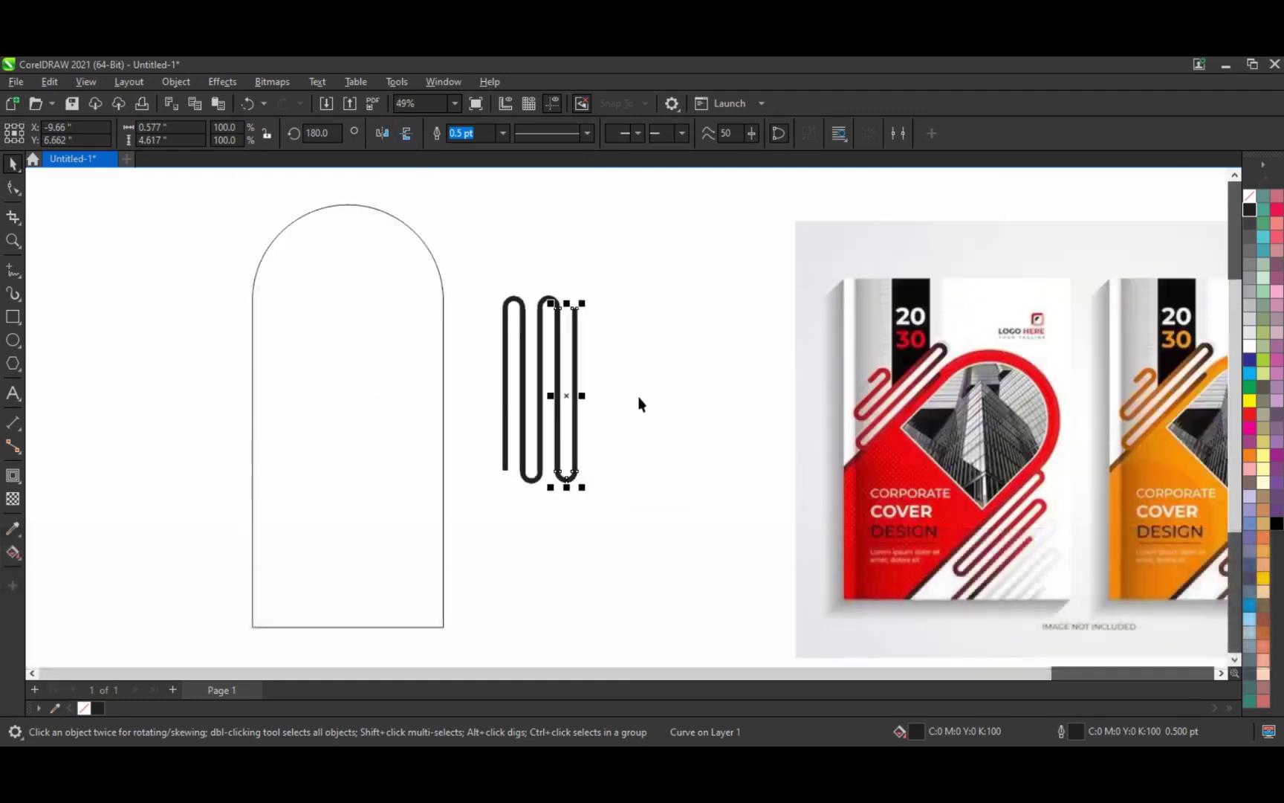
- Nudge the three right-hand loops of the zigzag down so its tops are staggered
{"action": "left_click_drag", "start_coordinate": [628, 261], "coordinate": [515, 515]}
{"action": "key", "text": "Down"}
{"action": "key", "text": "Down"}
{"action": "key", "text": "Down"}
{"action": "key", "text": "Down"}
{"action": "key", "text": "Down"}
{"action": "key", "text": "Down"}
{"action": "key", "text": "Left"}
{"action": "key", "text": "Down"}
{"action": "key", "text": "Down"}
{"action": "key", "text": "Down"}
{"action": "key", "text": "Down"}
{"action": "key", "text": "Down"}
{"action": "key", "text": "Down"}
{"action": "key", "text": "Down"}
{"action": "key", "text": "Down"}
{"action": "key", "text": "Down"}
{"action": "key", "text": "Down"}
{"action": "key", "text": "Down"}
{"action": "key", "text": "Down"}
{"action": "key", "text": "Down"}
{"action": "key", "text": "Down"}
{"action": "key", "text": "Down"}
{"action": "key", "text": "Down"}
{"action": "key", "text": "Down"}
{"action": "key", "text": "Down"}
- Place one copy of the four-loop zigzag against the arch's left edge and the other against its right edge
{"action": "left_click_drag", "start_coordinate": [470, 270], "coordinate": [631, 553]}
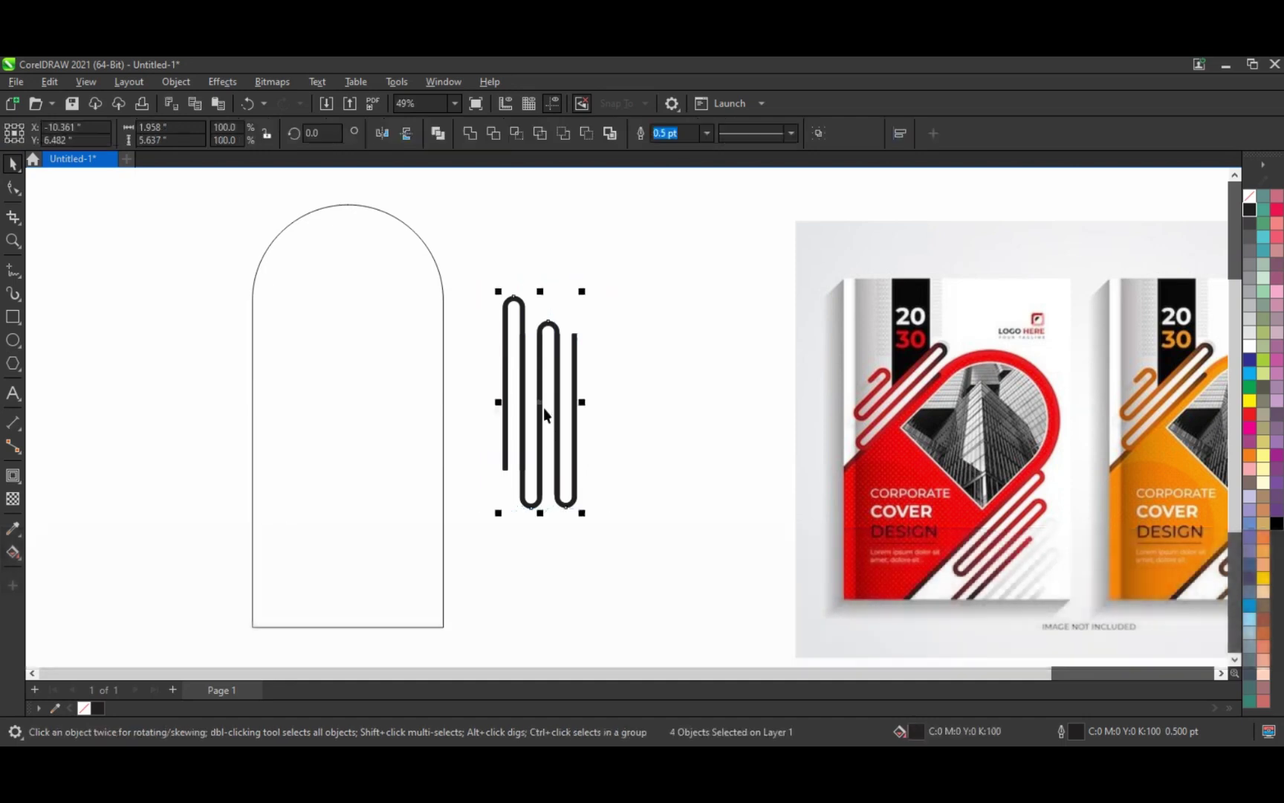
{"action": "left_click_drag", "start_coordinate": [542, 406], "coordinate": [222, 386]}
{"action": "left_click", "coordinate": [139, 337]}
- Convert the outermost loop of the left zigzag to curves and shorten its free leg
{"action": "left_click", "coordinate": [186, 399]}
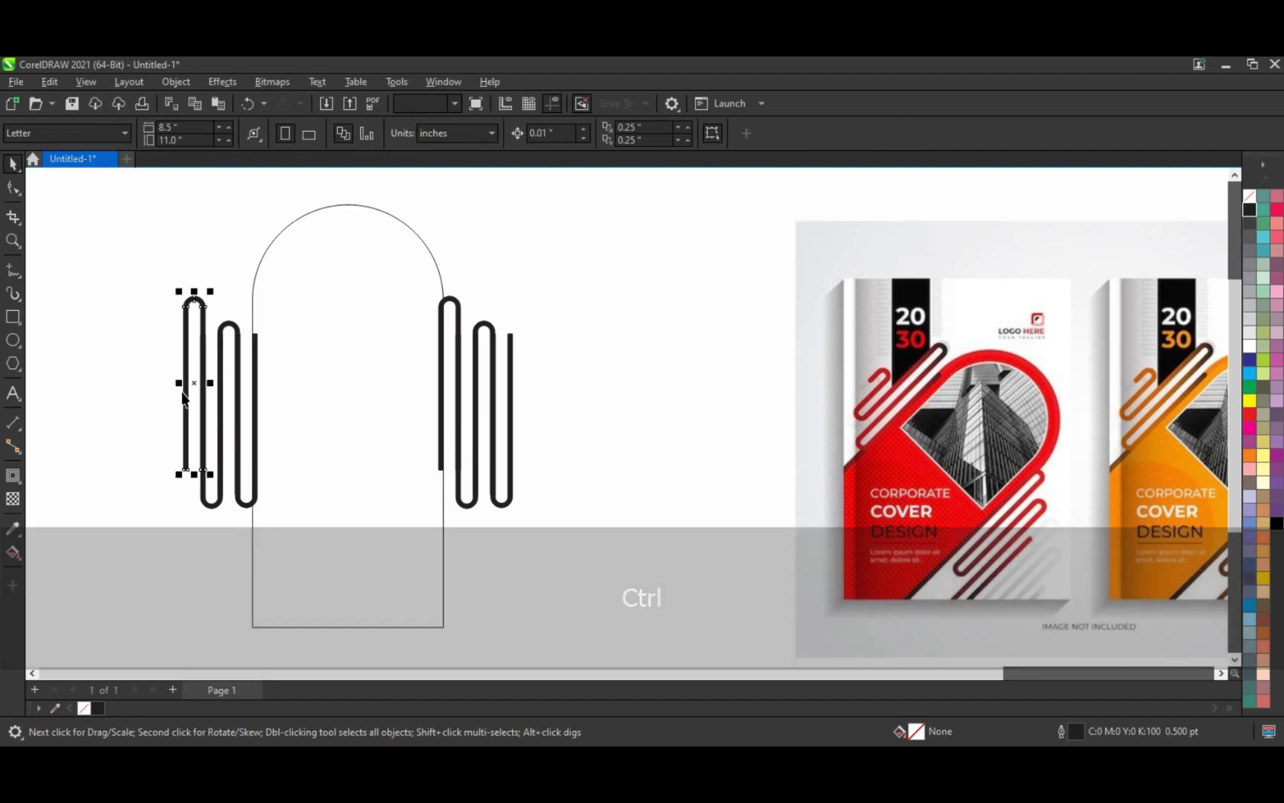
{"action": "left_click", "coordinate": [12, 190]}
{"action": "key", "text": "ctrl+q"}
{"action": "left_click_drag", "start_coordinate": [163, 437], "coordinate": [188, 379]}
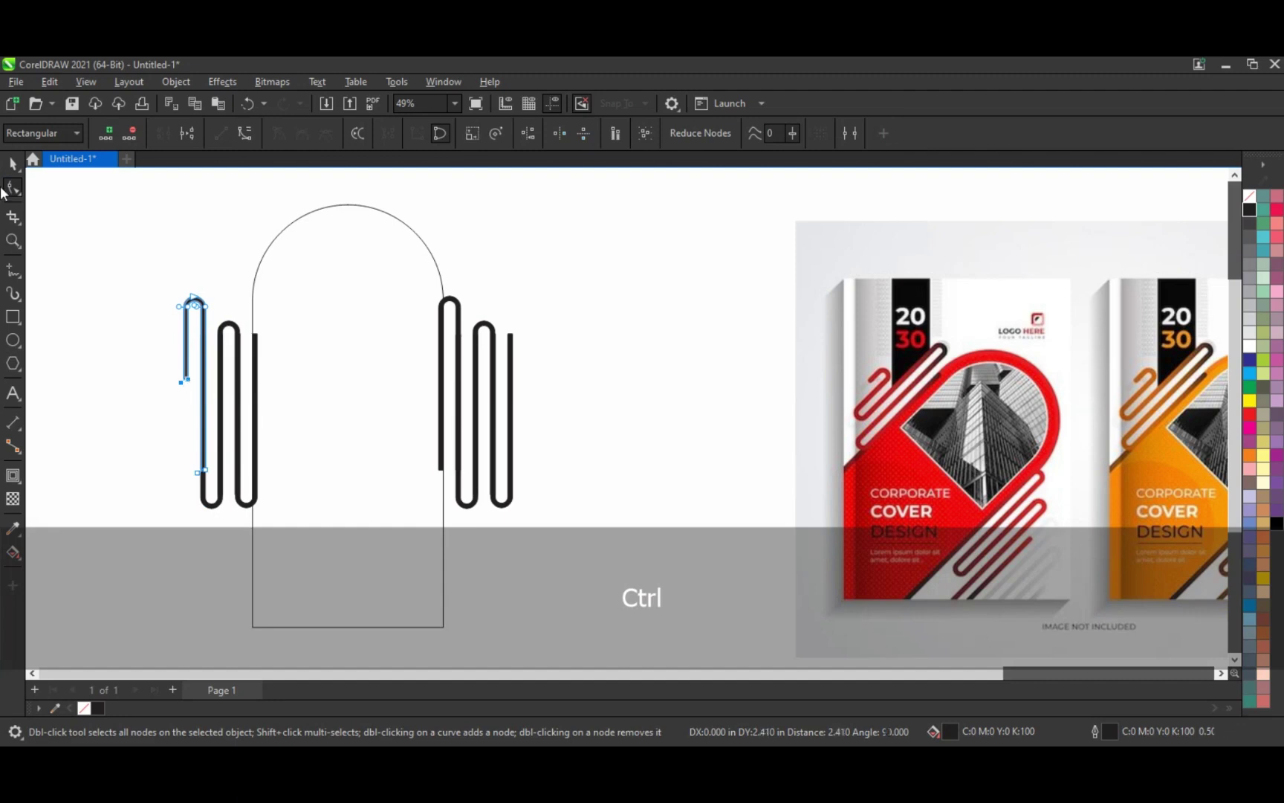
- Raise the whole left zigzag along the arch's edge so it sits higher than the right one
{"action": "left_click", "coordinate": [12, 164]}
{"action": "left_click", "coordinate": [113, 261]}
{"action": "key", "text": "space"}
{"action": "left_click_drag", "start_coordinate": [111, 258], "coordinate": [301, 558]}
{"action": "key", "text": "Up"}
{"action": "key", "text": "Up"}
{"action": "key", "text": "Up"}
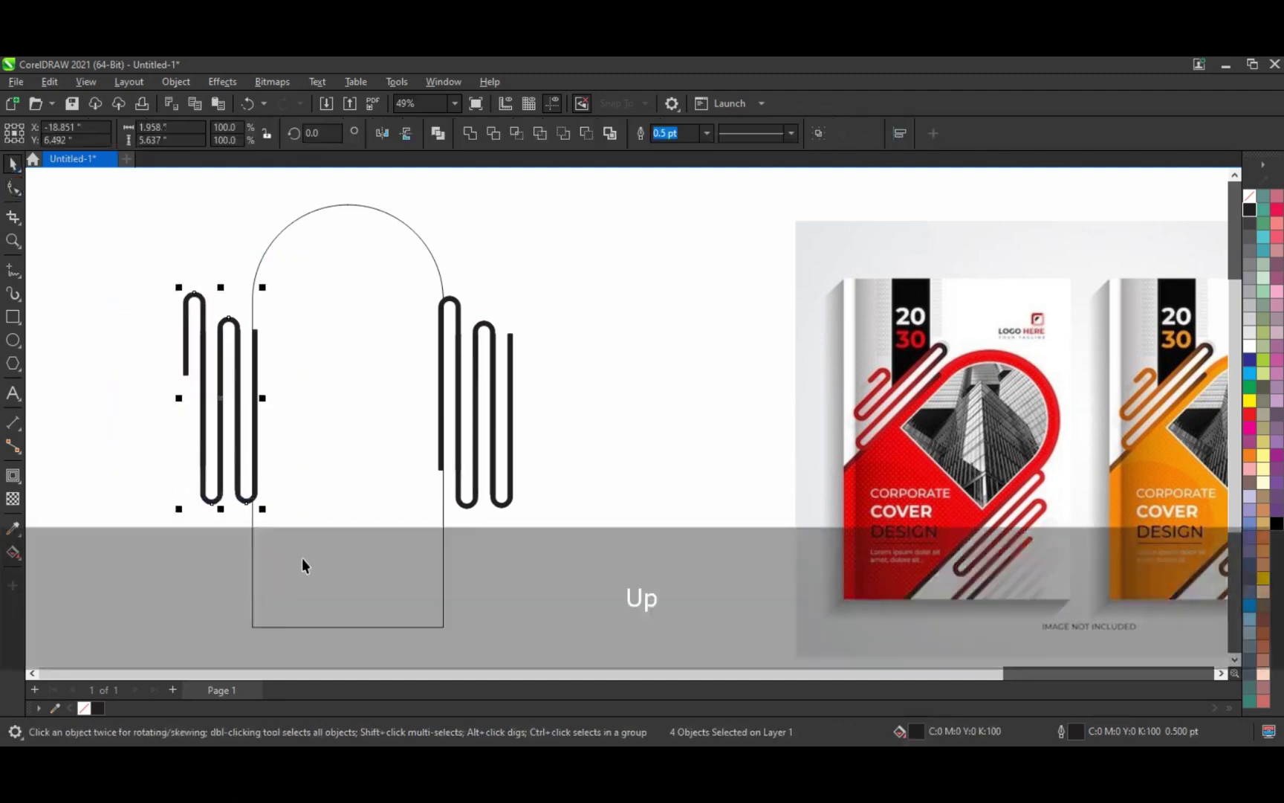
{"action": "key", "text": "Up"}
{"action": "key", "text": "Up"}
{"action": "key", "text": "Up"}
{"action": "key", "text": "Up"}
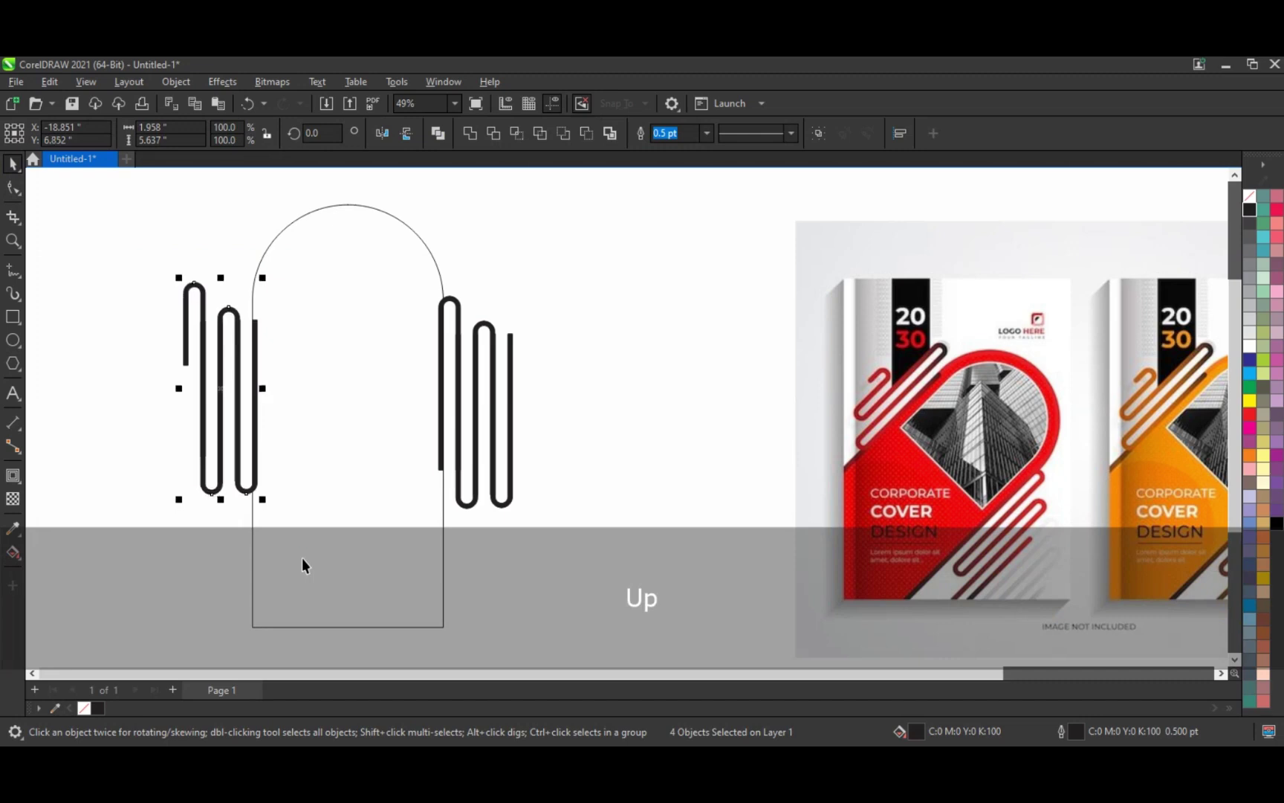
{"action": "key", "text": "Up"}
{"action": "key", "text": "Up"}
{"action": "key", "text": "Up"}
{"action": "key", "text": "Up"}
{"action": "key", "text": "Up"}
{"action": "key", "text": "Up"}
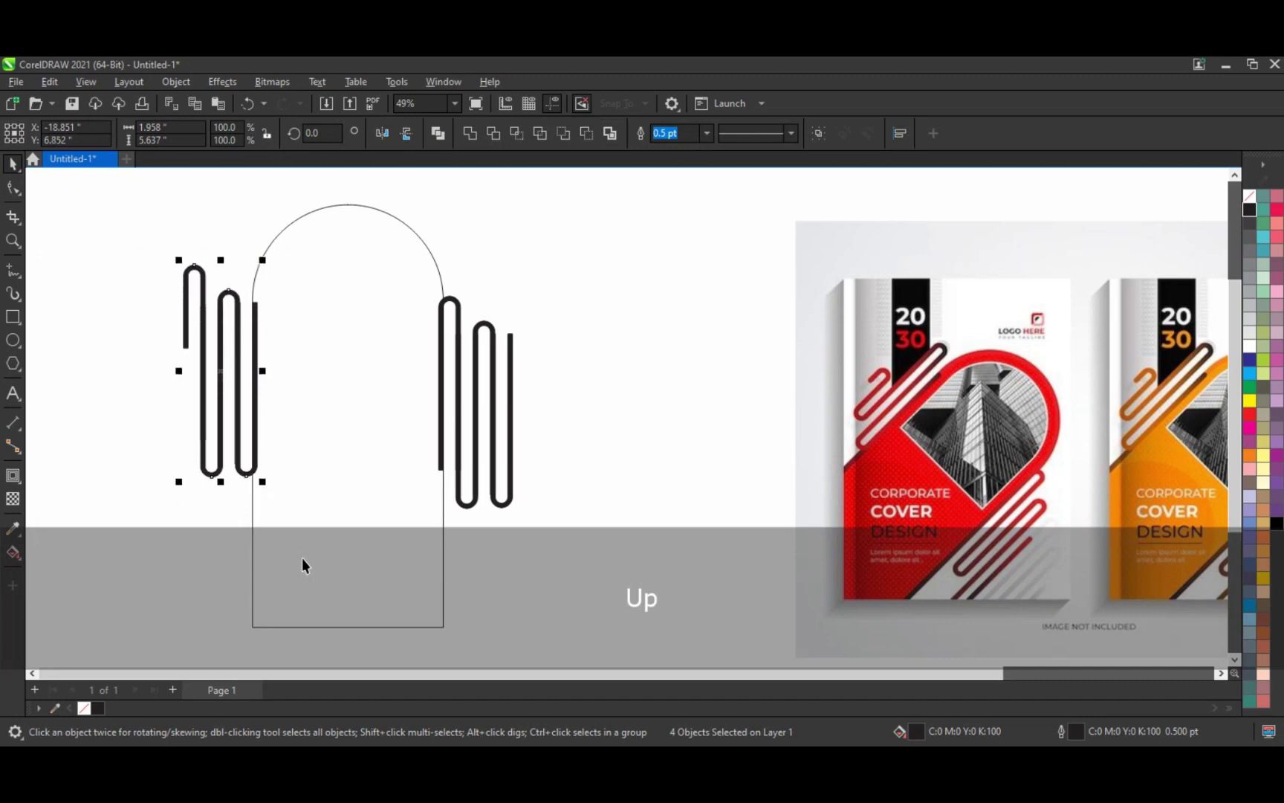
- Add an inward contour of 0.425 inches to the arch and break it apart into separate shapes
{"action": "left_click", "coordinate": [445, 545]}
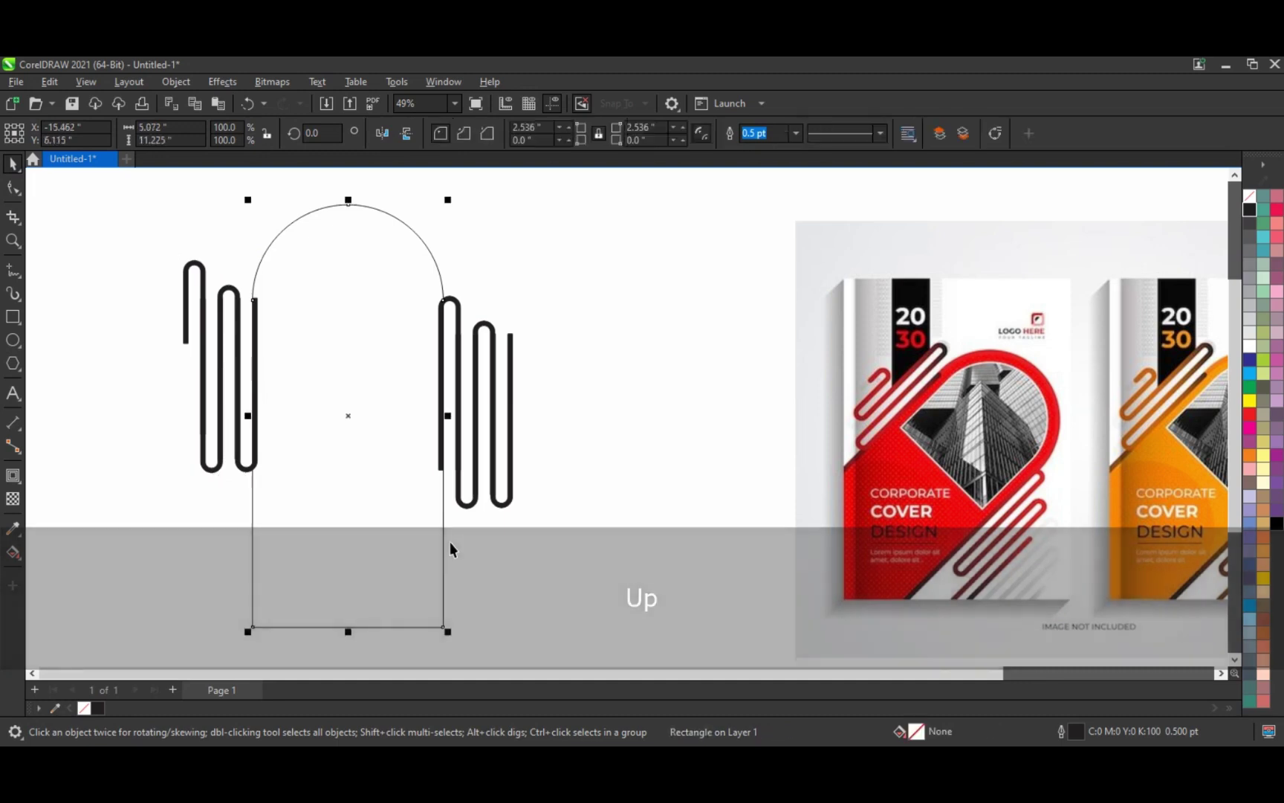
{"action": "left_click", "coordinate": [13, 476]}
{"action": "left_click_drag", "start_coordinate": [346, 205], "coordinate": [349, 224]}
{"action": "left_click", "coordinate": [13, 163]}
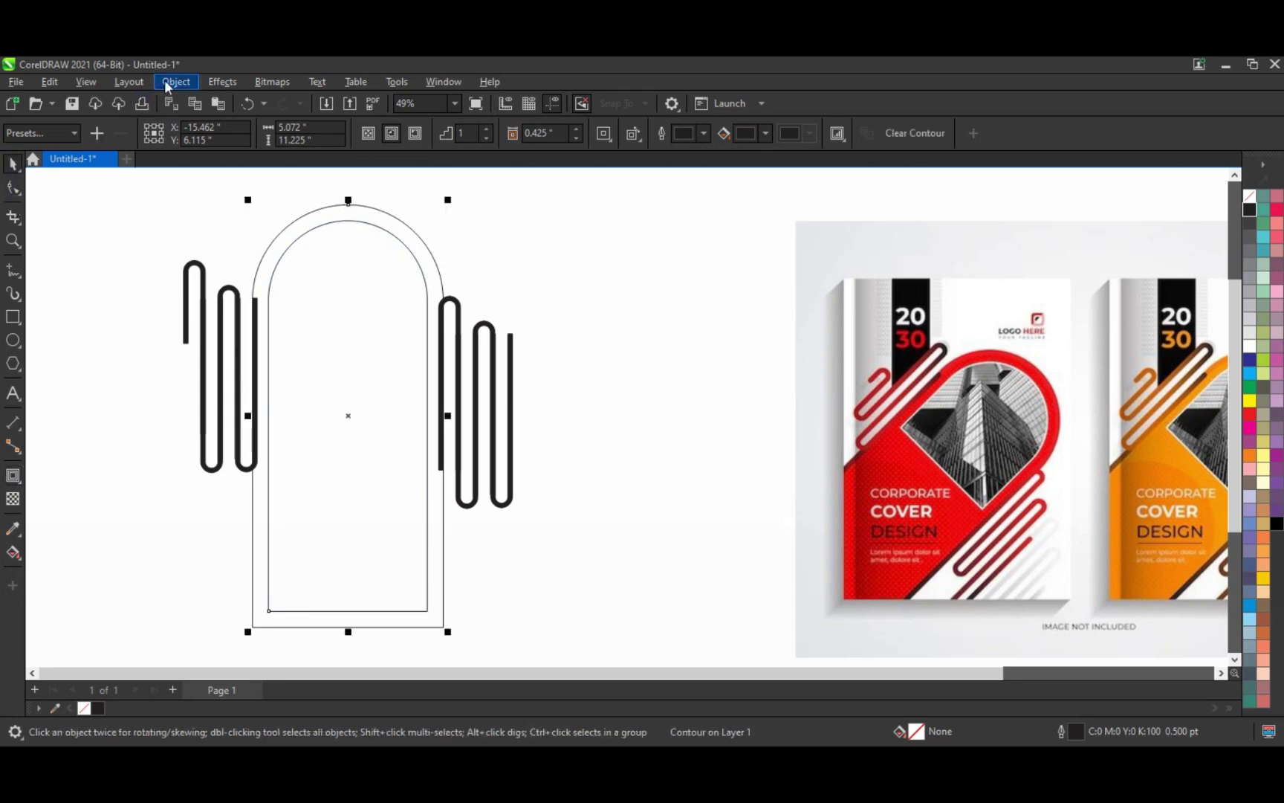
{"action": "left_click", "coordinate": [175, 81]}
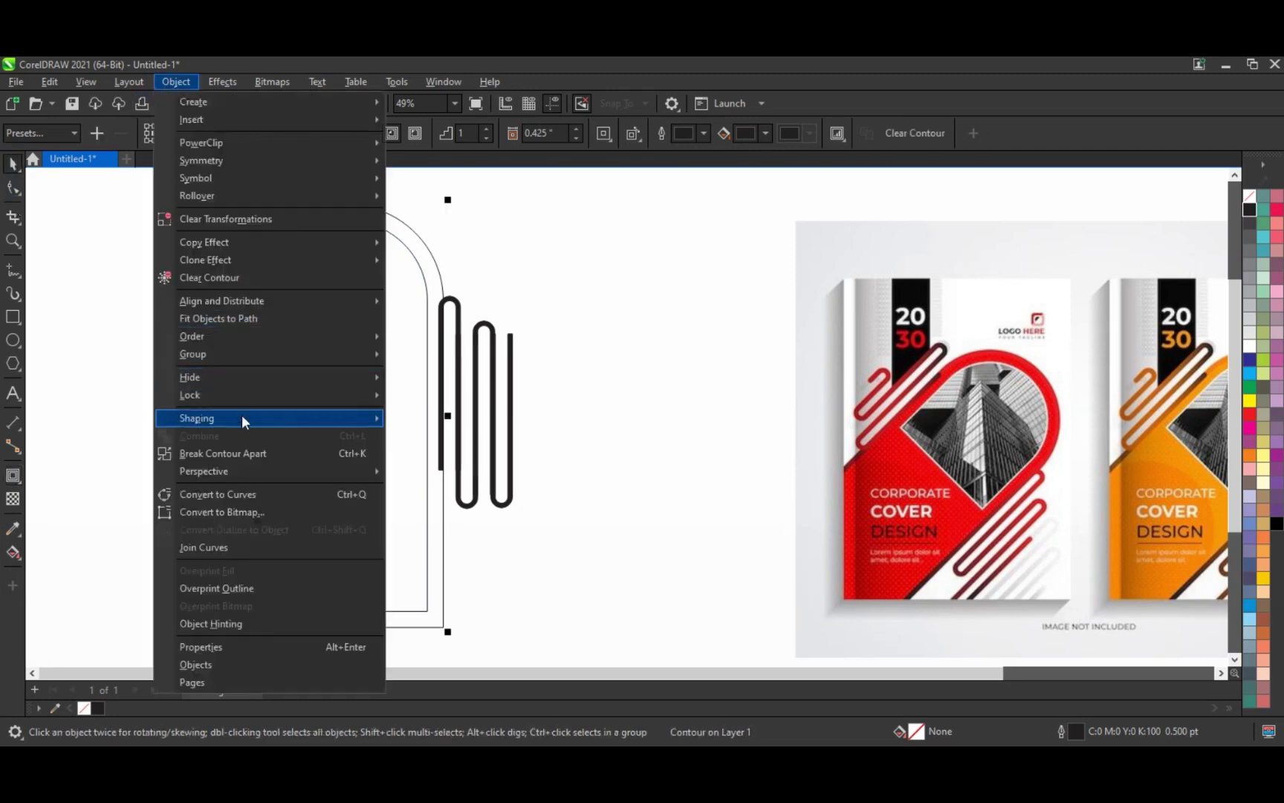
{"action": "left_click", "coordinate": [223, 452]}
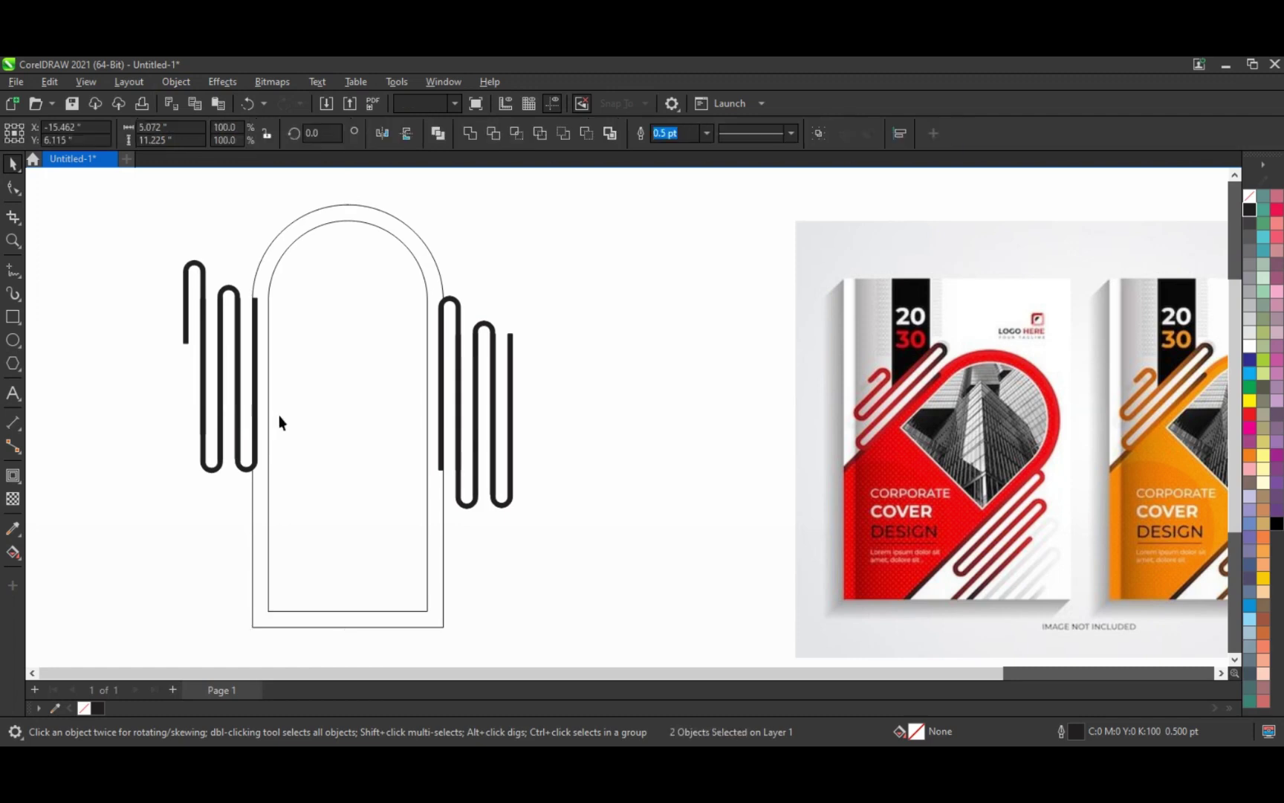
- Convert the inner arch to curves and move its bottom edge up to about half the outer arch's height
{"action": "key", "text": "ctrl+q"}
{"action": "left_click", "coordinate": [12, 187]}
{"action": "left_click_drag", "start_coordinate": [149, 549], "coordinate": [429, 403]}
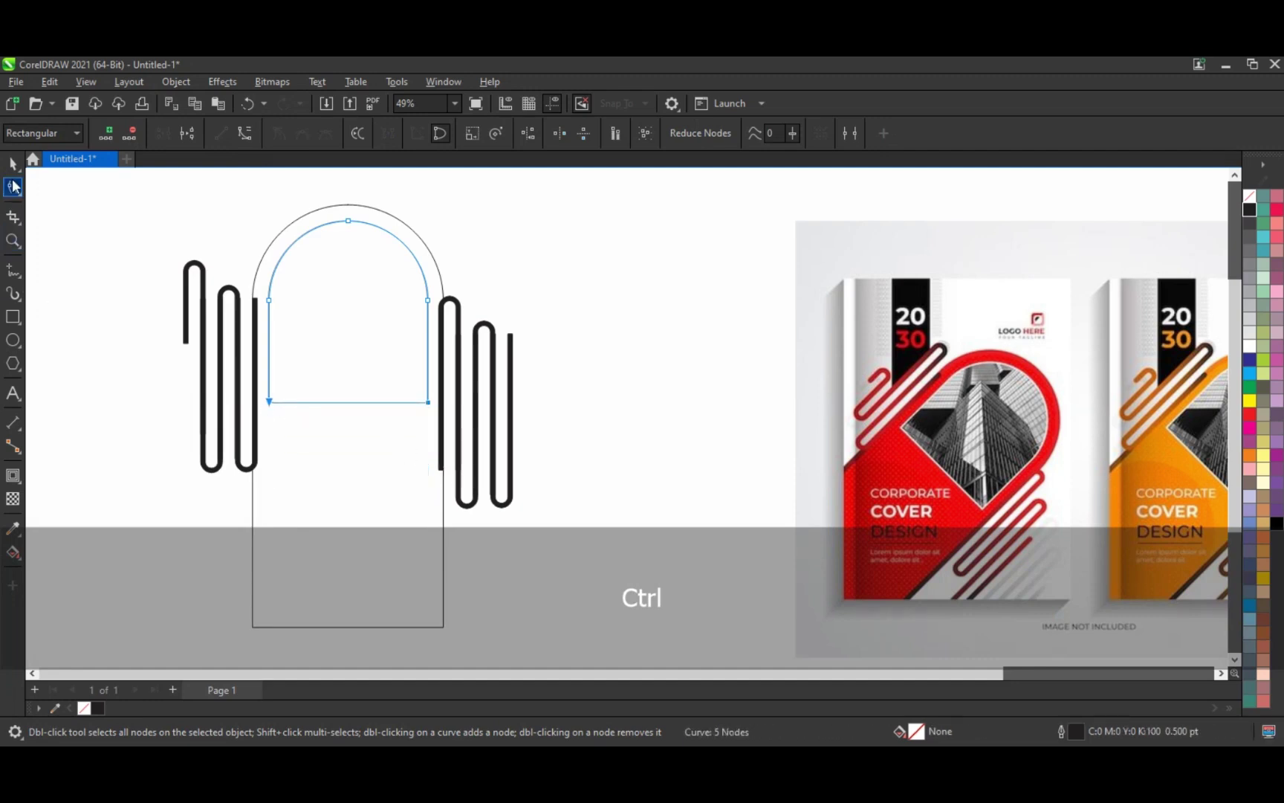
{"action": "key", "text": "space"}
{"action": "key", "text": "Escape"}
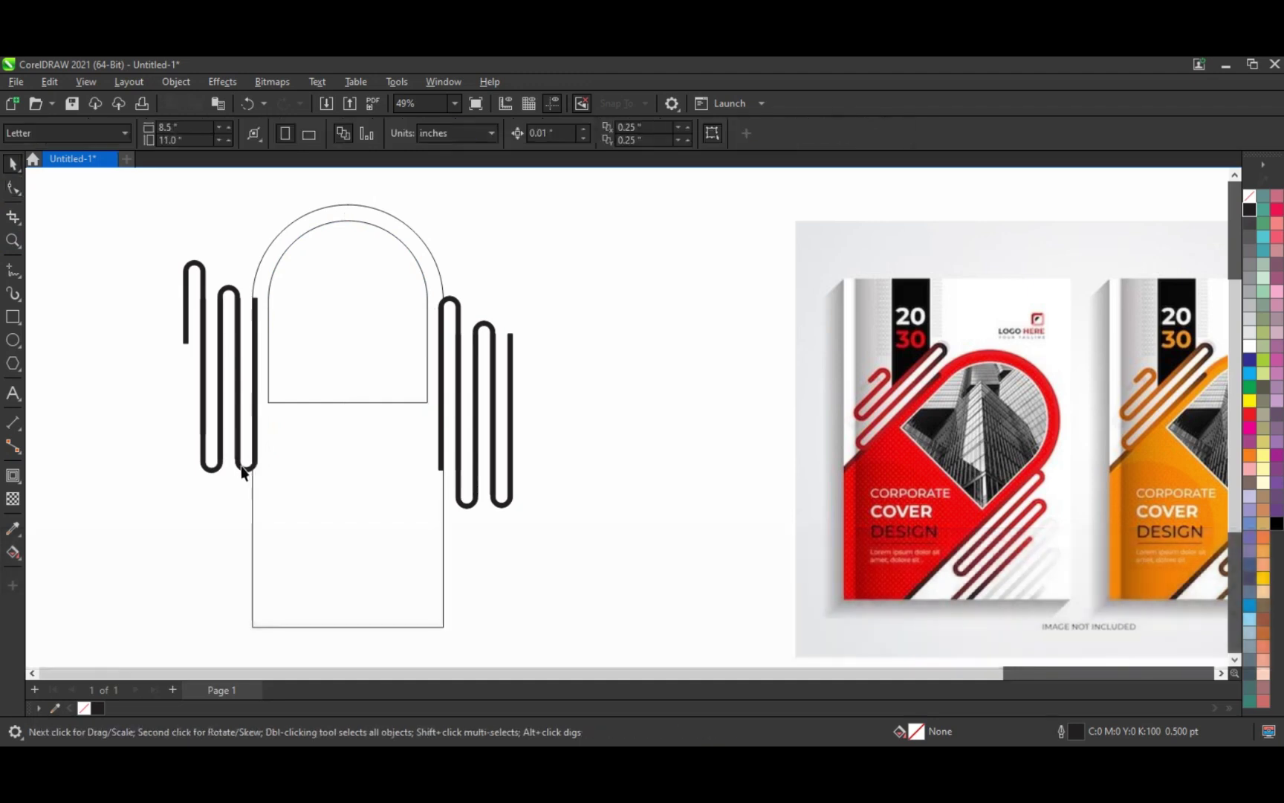
- Weld the four loops of the left zigzag into one shape and do the same for the right zigzag
{"action": "left_click", "coordinate": [240, 465]}
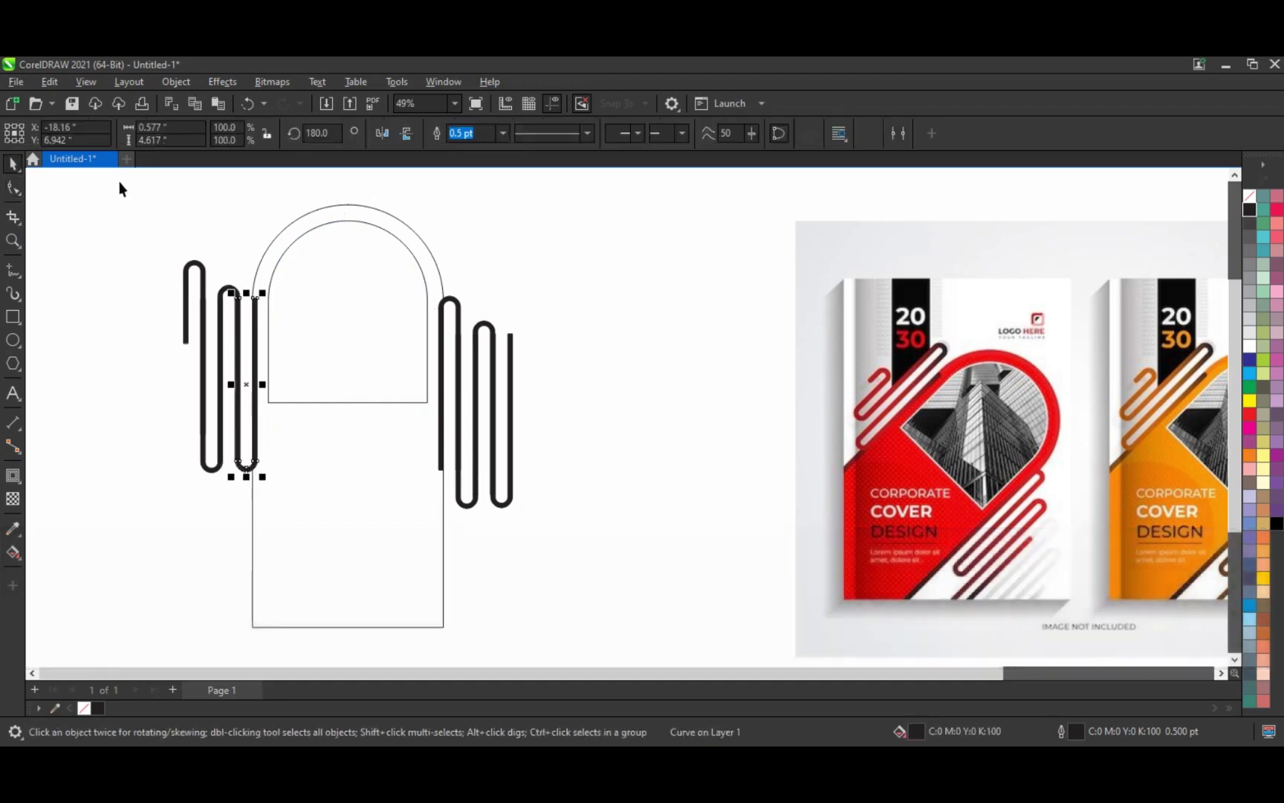
{"action": "left_click_drag", "start_coordinate": [126, 199], "coordinate": [263, 513]}
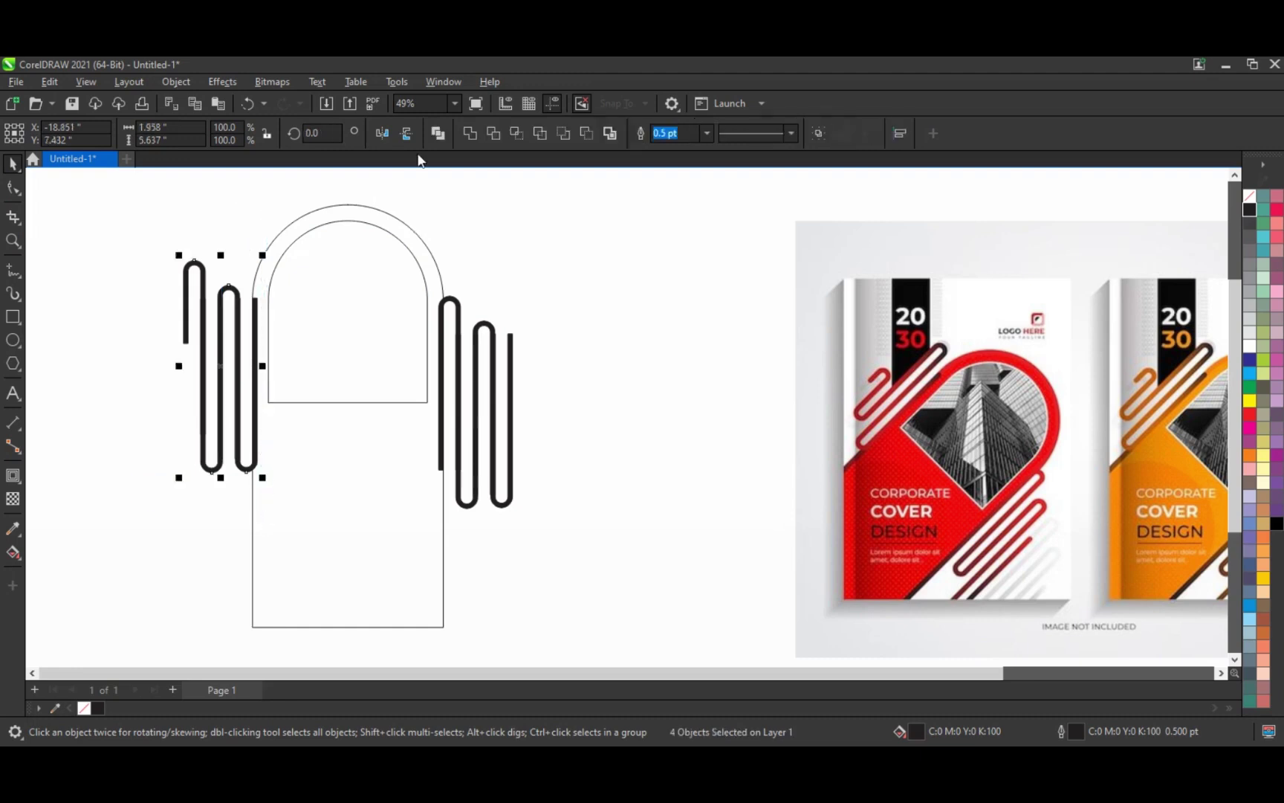
{"action": "left_click", "coordinate": [465, 134]}
{"action": "left_click_drag", "start_coordinate": [596, 273], "coordinate": [431, 543]}
{"action": "left_click", "coordinate": [462, 134]}
- Weld both zigzags and the outer arch into a single shape
{"action": "left_click", "coordinate": [256, 312], "text": "shift"}
{"action": "left_click", "coordinate": [270, 254], "text": "shift"}
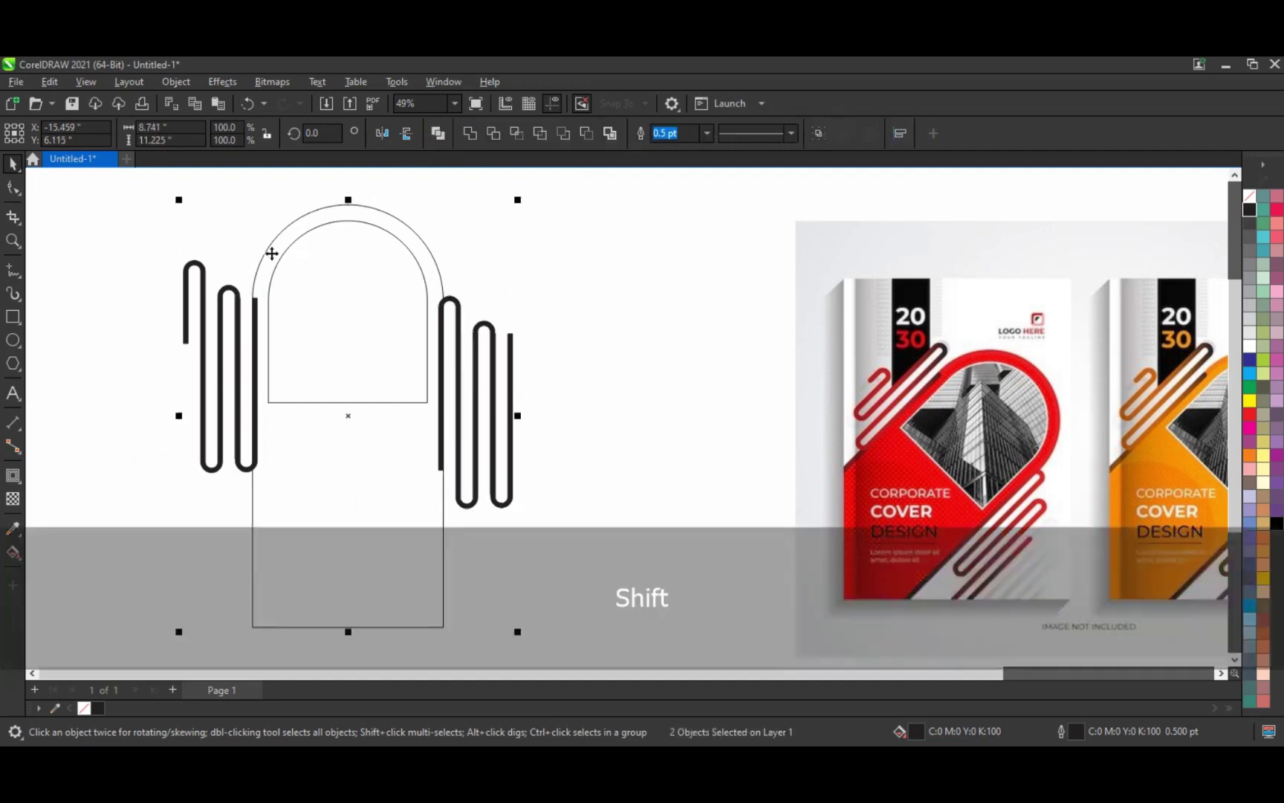
{"action": "left_click", "coordinate": [470, 136]}
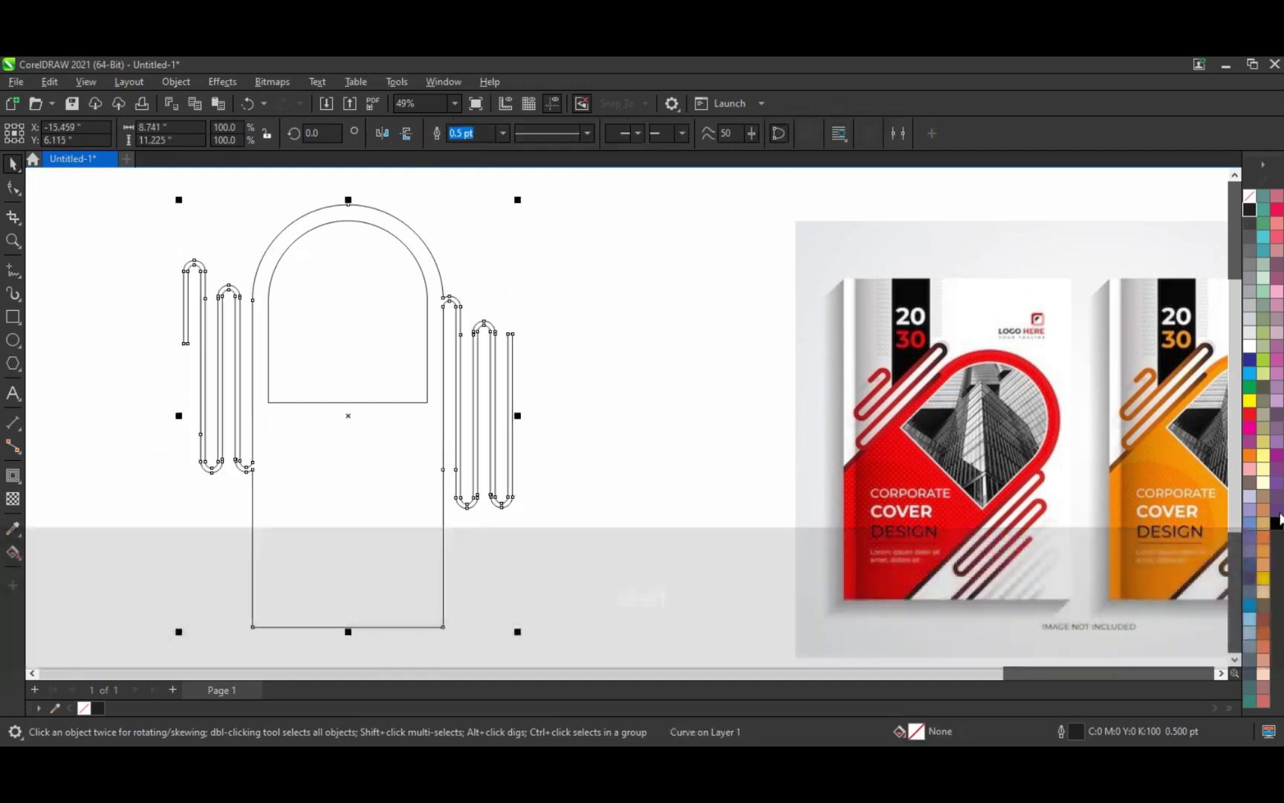
- Fill the welded arch shape with red and the inner arch with white
{"action": "left_click", "coordinate": [1250, 414]}
{"action": "left_click", "coordinate": [404, 321]}
{"action": "left_click", "coordinate": [1255, 354]}
{"action": "left_click", "coordinate": [598, 502]}
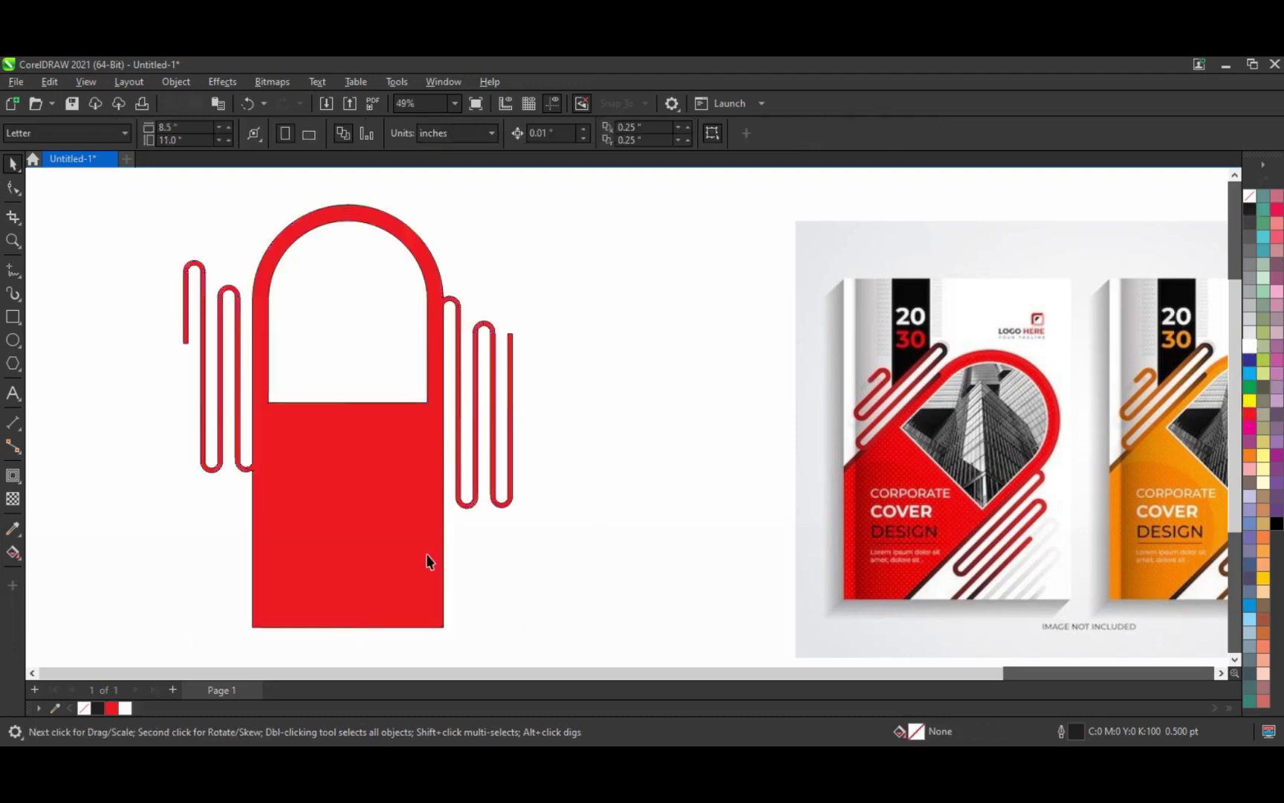
- Move the arch artwork aside and draw a portrait cover rectangle about 9.56 by 14.53 inches between it and the reference image
{"action": "left_click", "coordinate": [427, 556]}
{"action": "scroll", "coordinate": [482, 546], "scroll_direction": "down", "scroll_amount": 1}
{"action": "left_click", "coordinate": [484, 540]}
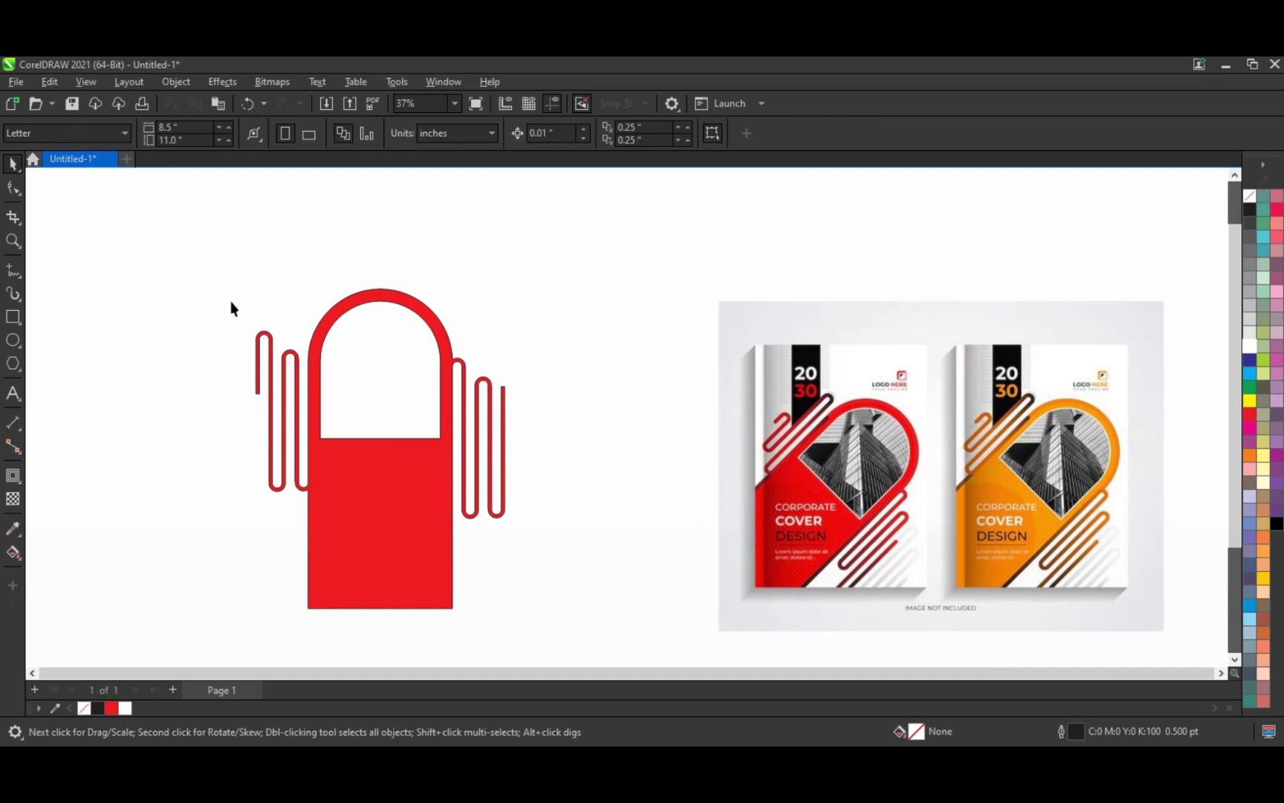
{"action": "left_click_drag", "start_coordinate": [206, 269], "coordinate": [542, 642]}
{"action": "left_click_drag", "start_coordinate": [332, 516], "coordinate": [163, 497]}
{"action": "left_click", "coordinate": [13, 317]}
{"action": "left_click_drag", "start_coordinate": [364, 229], "coordinate": [636, 643]}
{"action": "left_click", "coordinate": [13, 164]}
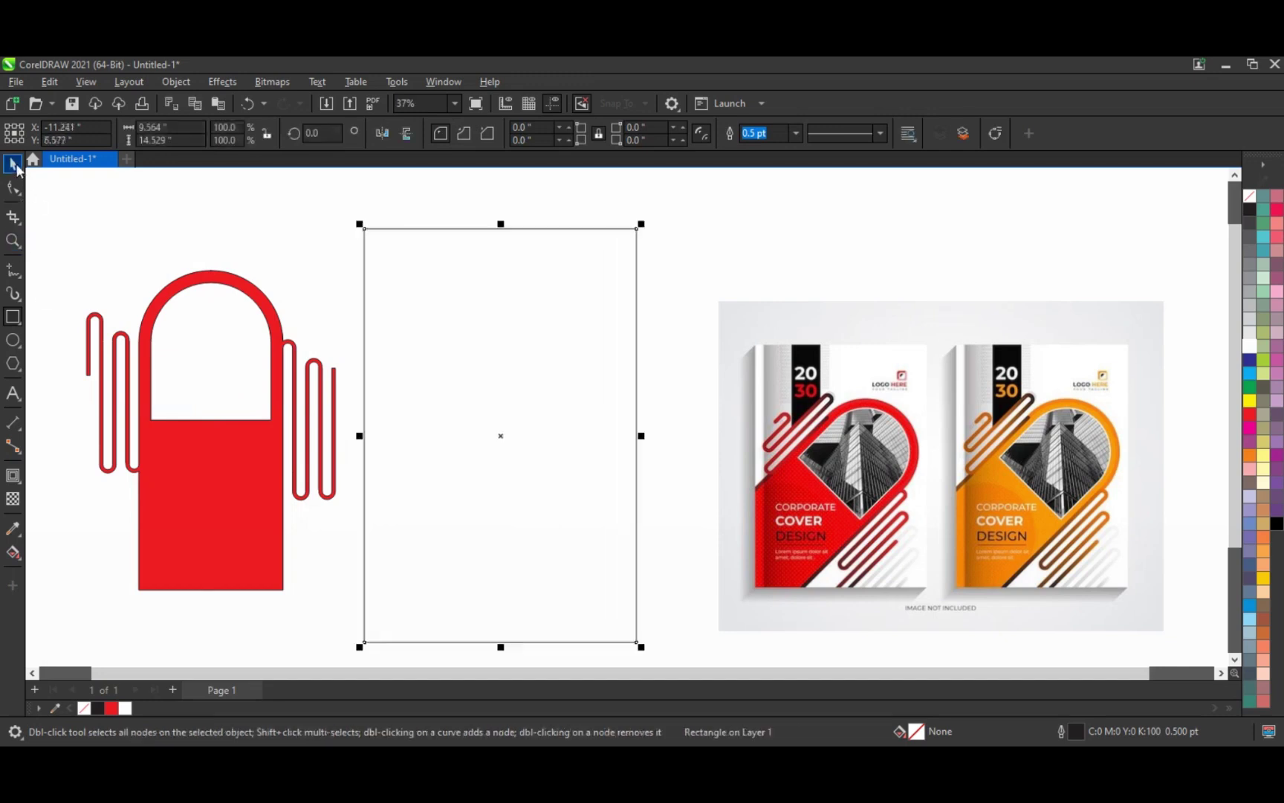
- Rotate the whole arch artwork clockwise to 315 degrees
{"action": "mouse_move", "coordinate": [52, 263]}
{"action": "left_mouse_down"}
{"action": "mouse_move", "coordinate": [328, 616]}
{"action": "mouse_move", "coordinate": [351, 619]}
{"action": "left_mouse_up"}
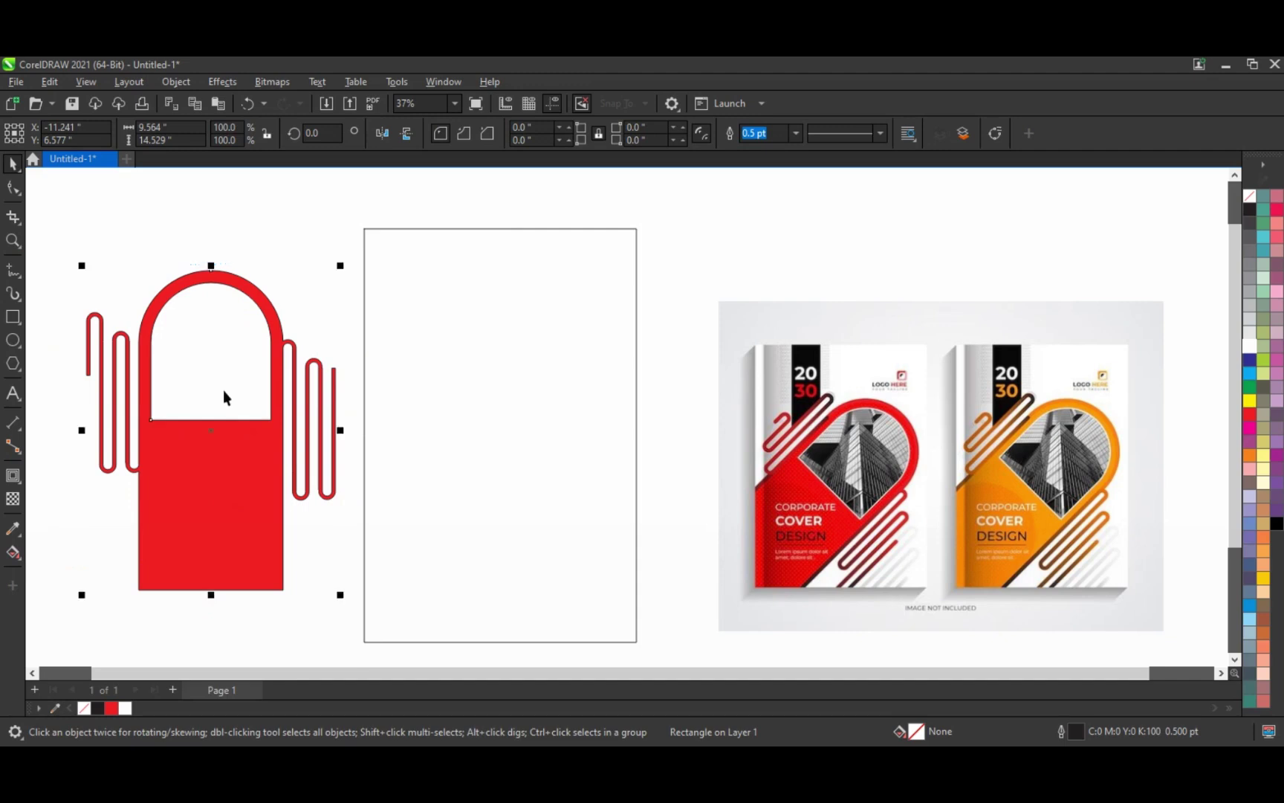
{"action": "left_click", "coordinate": [311, 332]}
{"action": "left_click_drag", "start_coordinate": [342, 268], "coordinate": [354, 422]}
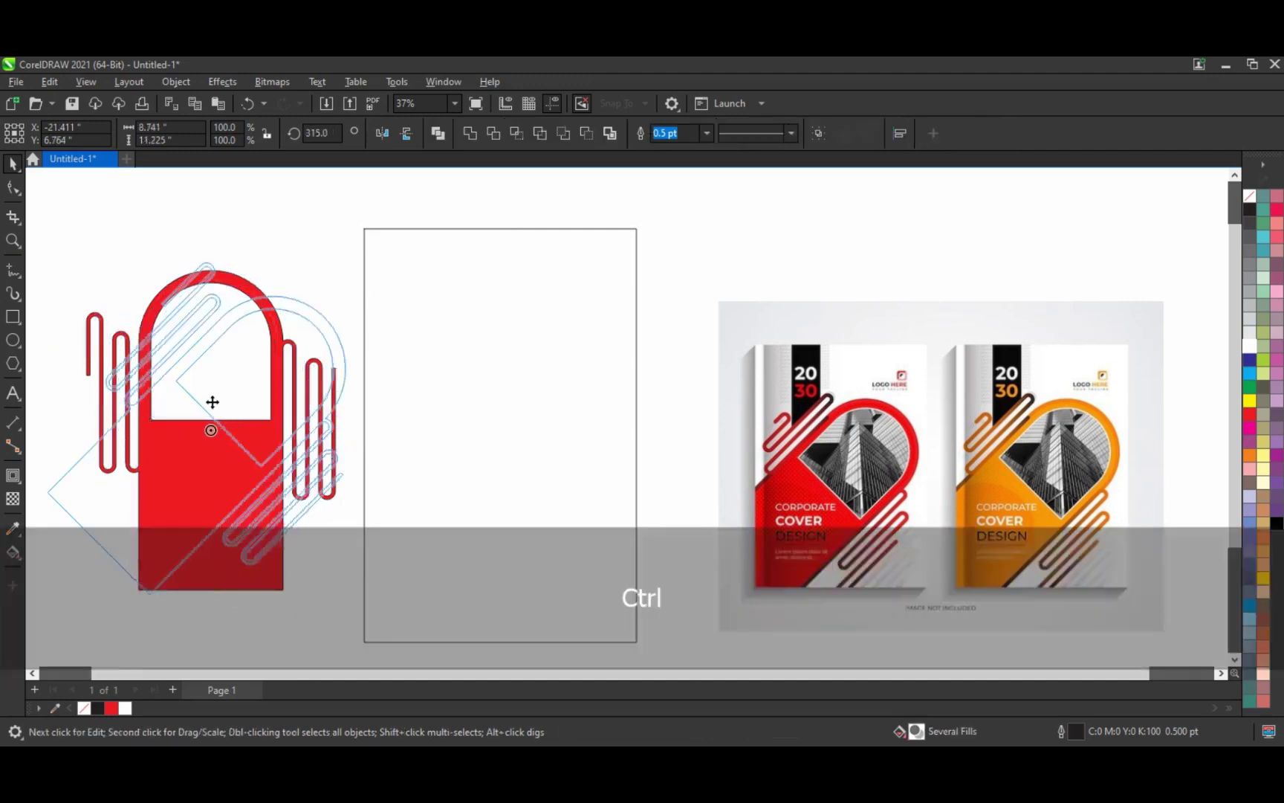
- Place the rotated artwork over the lower part of the cover rectangle and adjust its size to fit the cover's width
{"action": "left_click_drag", "start_coordinate": [188, 396], "coordinate": [429, 490]}
{"action": "mouse_move", "coordinate": [596, 344]}
{"action": "left_mouse_down"}
{"action": "mouse_move", "coordinate": [621, 313]}
{"action": "mouse_move", "coordinate": [605, 333]}
{"action": "left_mouse_up"}
{"action": "left_click_drag", "start_coordinate": [451, 498], "coordinate": [459, 525]}
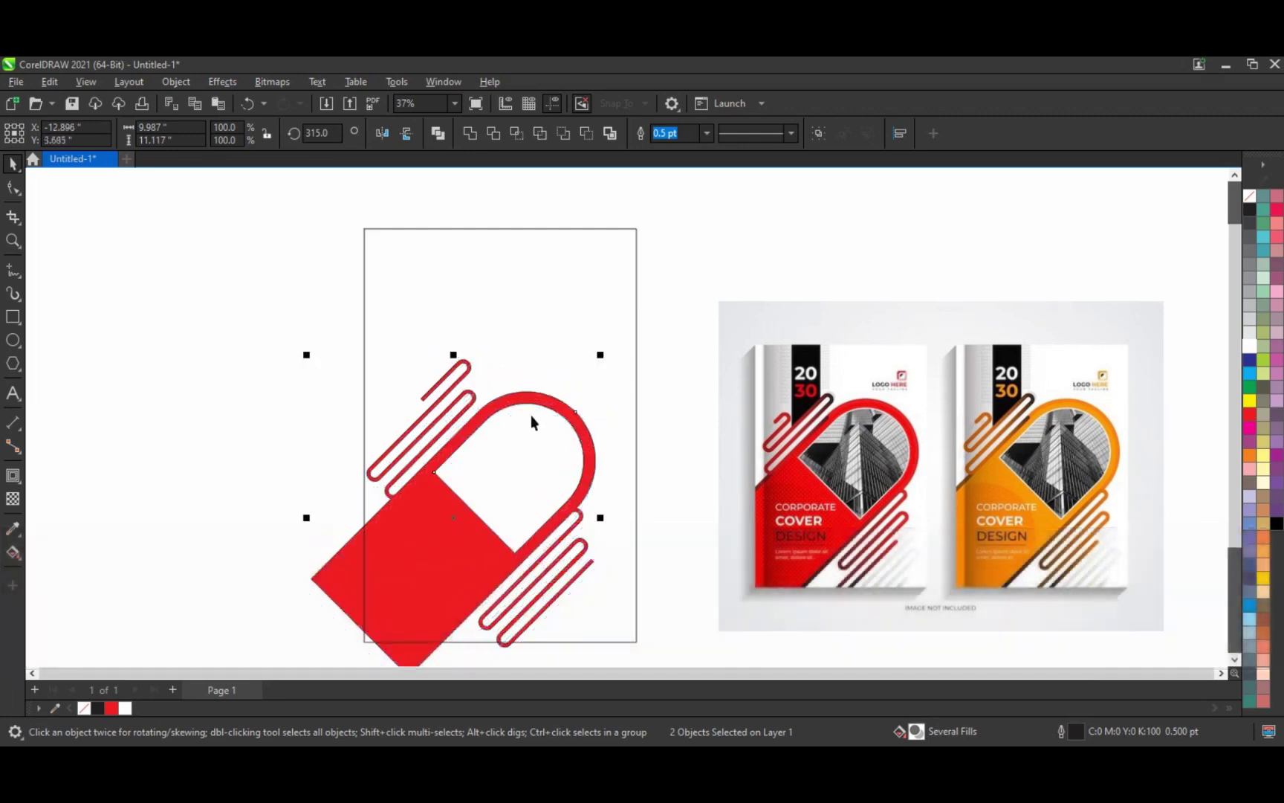
{"action": "left_click_drag", "start_coordinate": [600, 362], "coordinate": [612, 348]}
{"action": "left_click_drag", "start_coordinate": [466, 514], "coordinate": [467, 519]}
- Lengthen the red body by moving its square-end nodes diagonally outward past the cover's lower-left corner
{"action": "key", "text": "ctrl+l"}
{"action": "scroll", "coordinate": [193, 385], "scroll_direction": "down", "scroll_amount": 1}
{"action": "scroll", "coordinate": [194, 393], "scroll_direction": "down", "scroll_amount": 1}
{"action": "key", "text": "F10"}
{"action": "left_click_drag", "start_coordinate": [238, 511], "coordinate": [345, 624]}
{"action": "key", "text": "space"}
- Fill the red arch shape with a dark red of C20 M100 Y100 K18
{"action": "key", "text": "g"}
{"action": "left_click", "coordinate": [240, 134]}
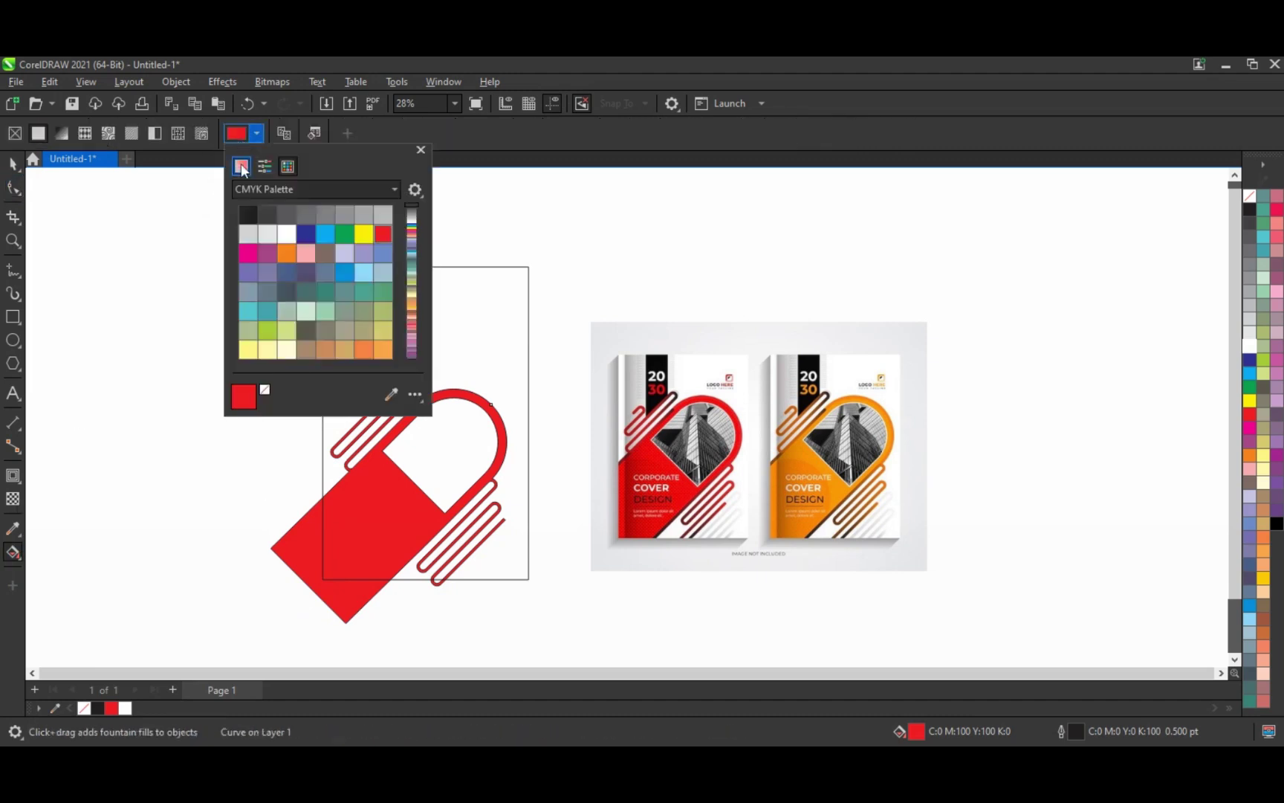
{"action": "left_click", "coordinate": [241, 167]}
{"action": "left_click", "coordinate": [331, 241]}
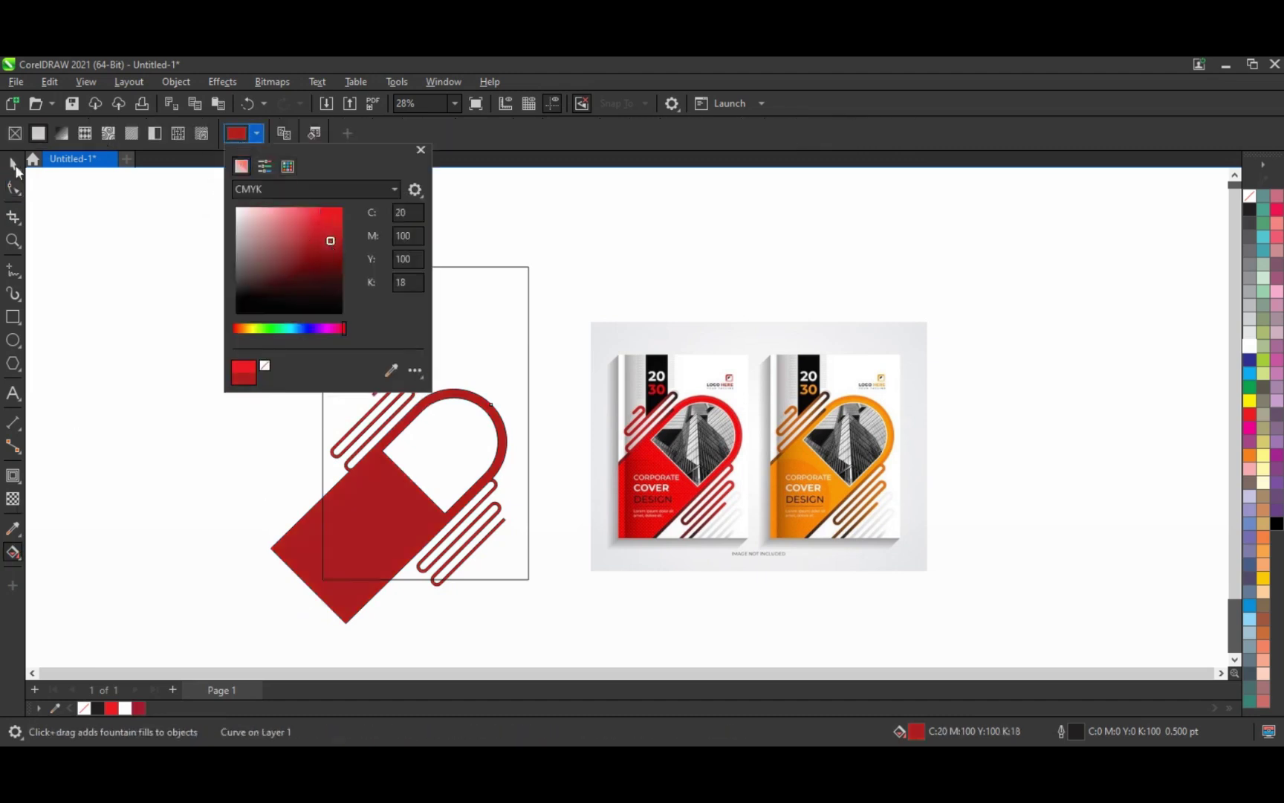
{"action": "key", "text": "space"}
- Apply a diagonal linear fountain fill to the arch shape, from dark red at its lower-left end to bright red toward the arch
{"action": "key", "text": "z"}
{"action": "left_click_drag", "start_coordinate": [231, 328], "coordinate": [913, 628]}
{"action": "key", "text": "g"}
{"action": "left_click_drag", "start_coordinate": [194, 552], "coordinate": [350, 391]}
{"action": "left_click_drag", "start_coordinate": [1250, 414], "coordinate": [352, 391]}
{"action": "left_click_drag", "start_coordinate": [352, 392], "coordinate": [375, 378]}
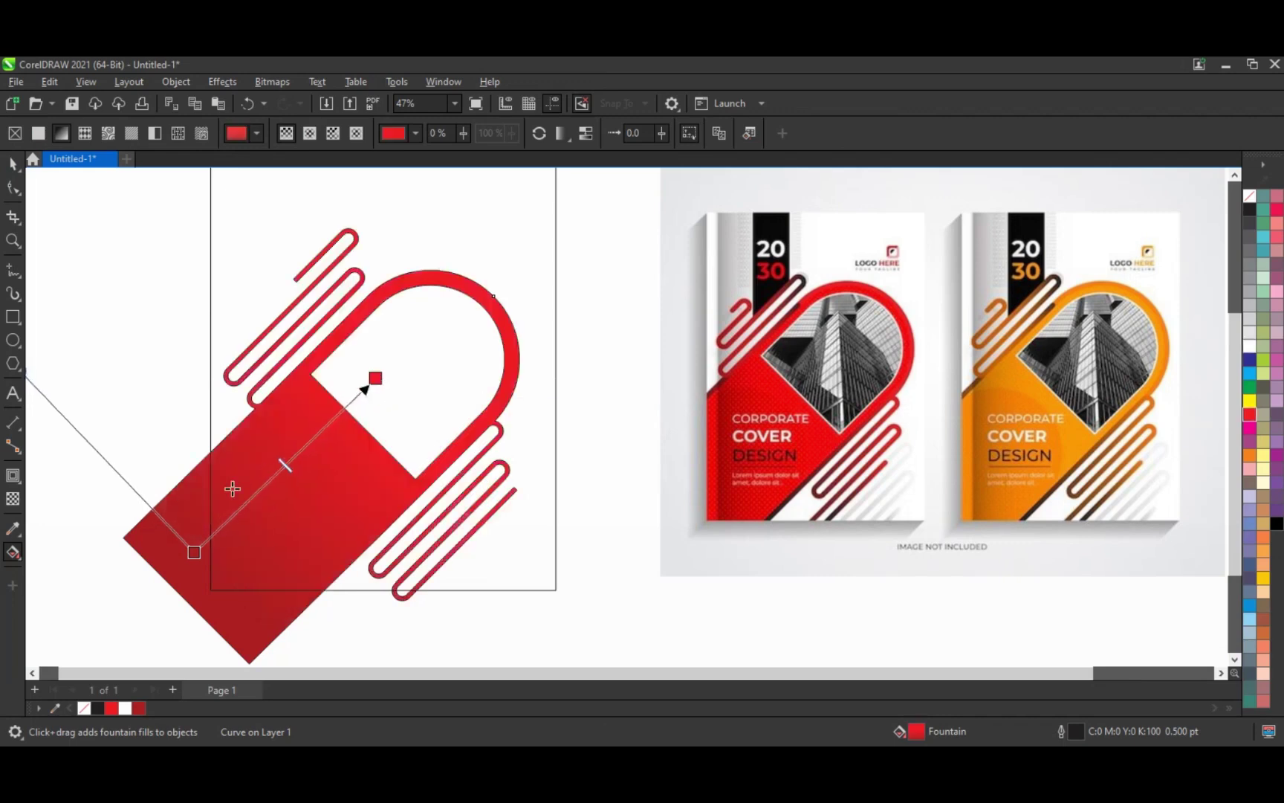
{"action": "left_click_drag", "start_coordinate": [194, 552], "coordinate": [215, 527]}
{"action": "left_click", "coordinate": [13, 164]}
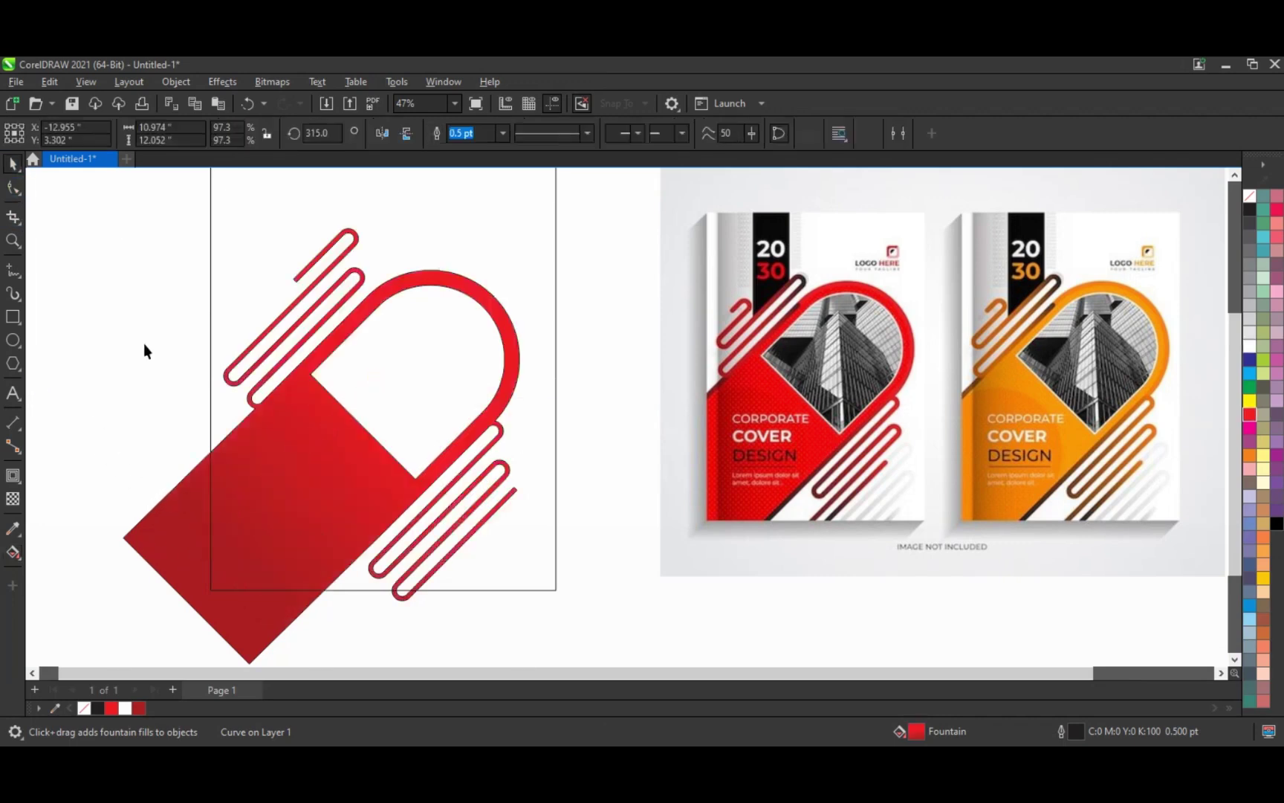
- Remove the outline from the red gradient arch shape
{"action": "left_click", "coordinate": [146, 349]}
{"action": "scroll", "coordinate": [223, 372], "scroll_direction": "down", "scroll_amount": 3}
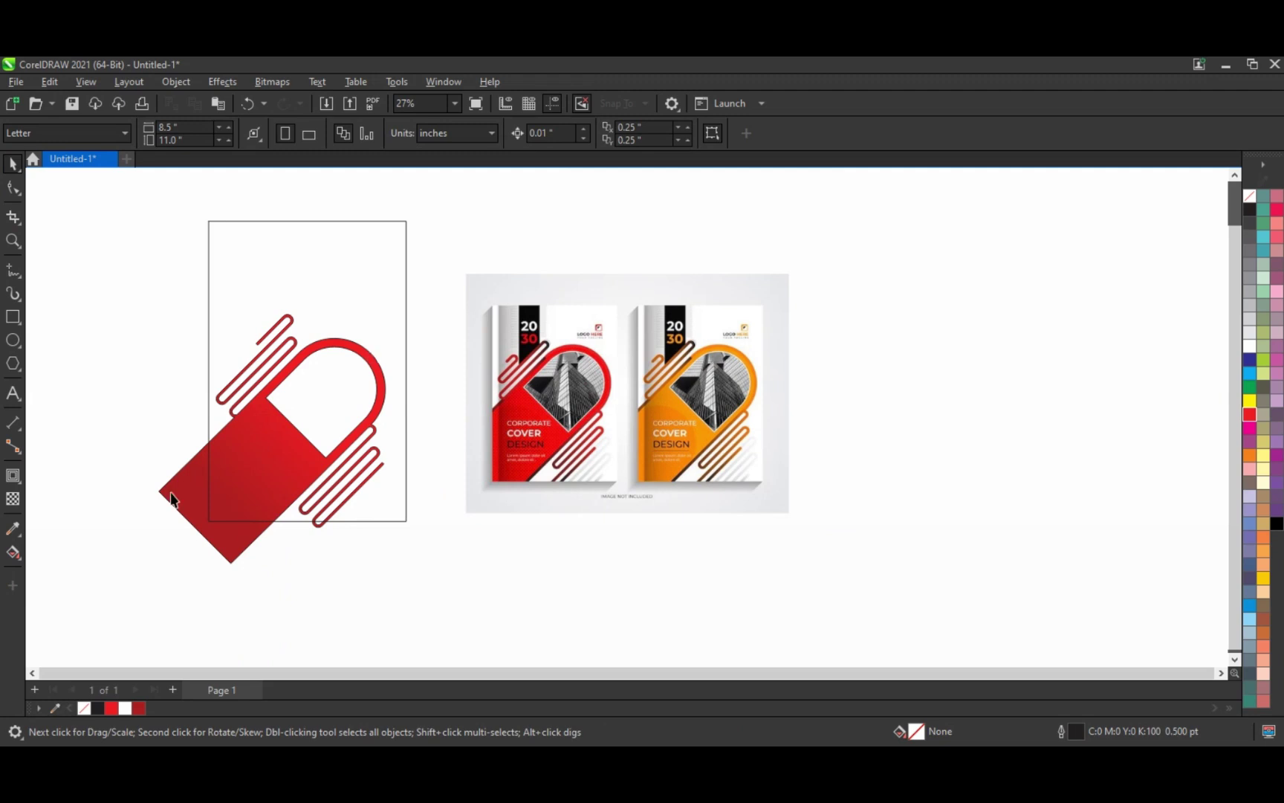
{"action": "left_click", "coordinate": [163, 498]}
{"action": "right_click", "coordinate": [1249, 199]}
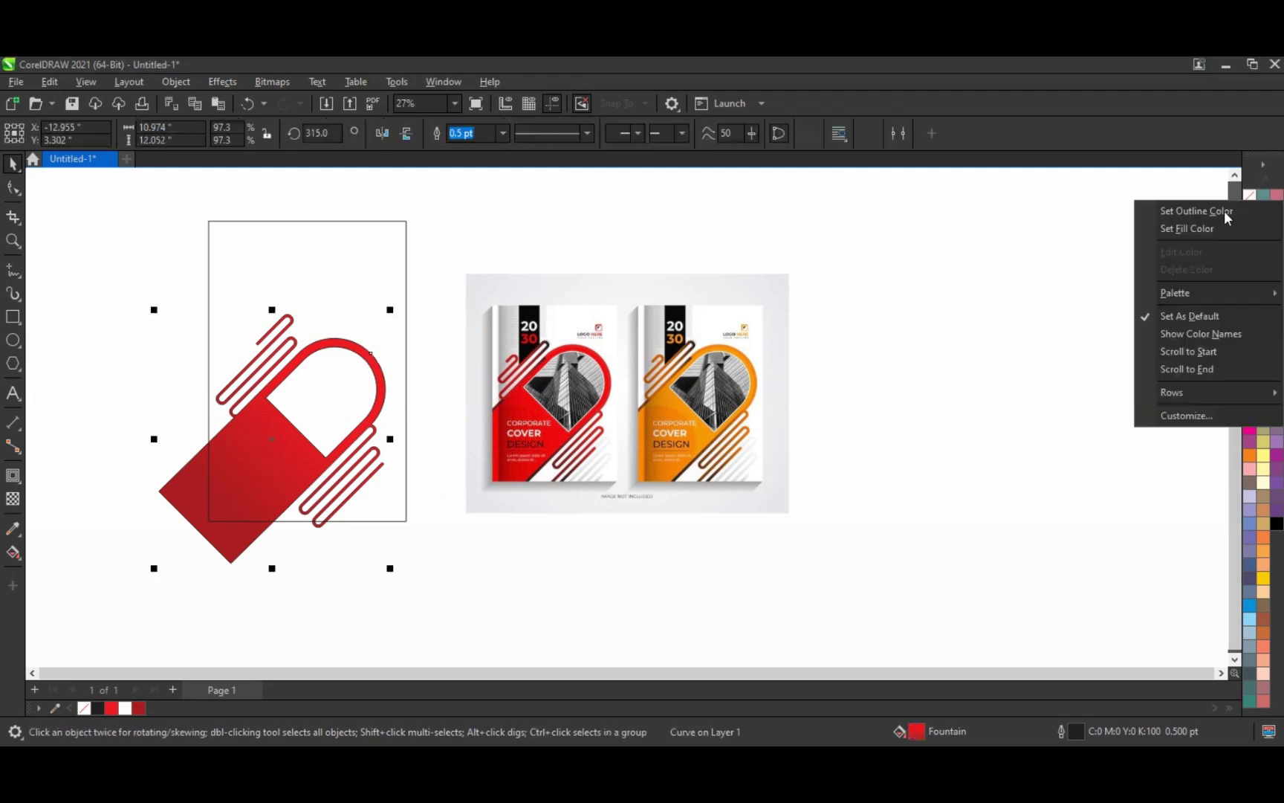
{"action": "left_click", "coordinate": [1197, 211]}
{"action": "left_click", "coordinate": [124, 286]}
- Give the inner arch a 4 pt white outline and an 80% black fill
{"action": "left_click_drag", "start_coordinate": [396, 572], "coordinate": [402, 576]}
{"action": "left_click", "coordinate": [307, 416]}
{"action": "left_click_drag", "start_coordinate": [164, 294], "coordinate": [384, 468]}
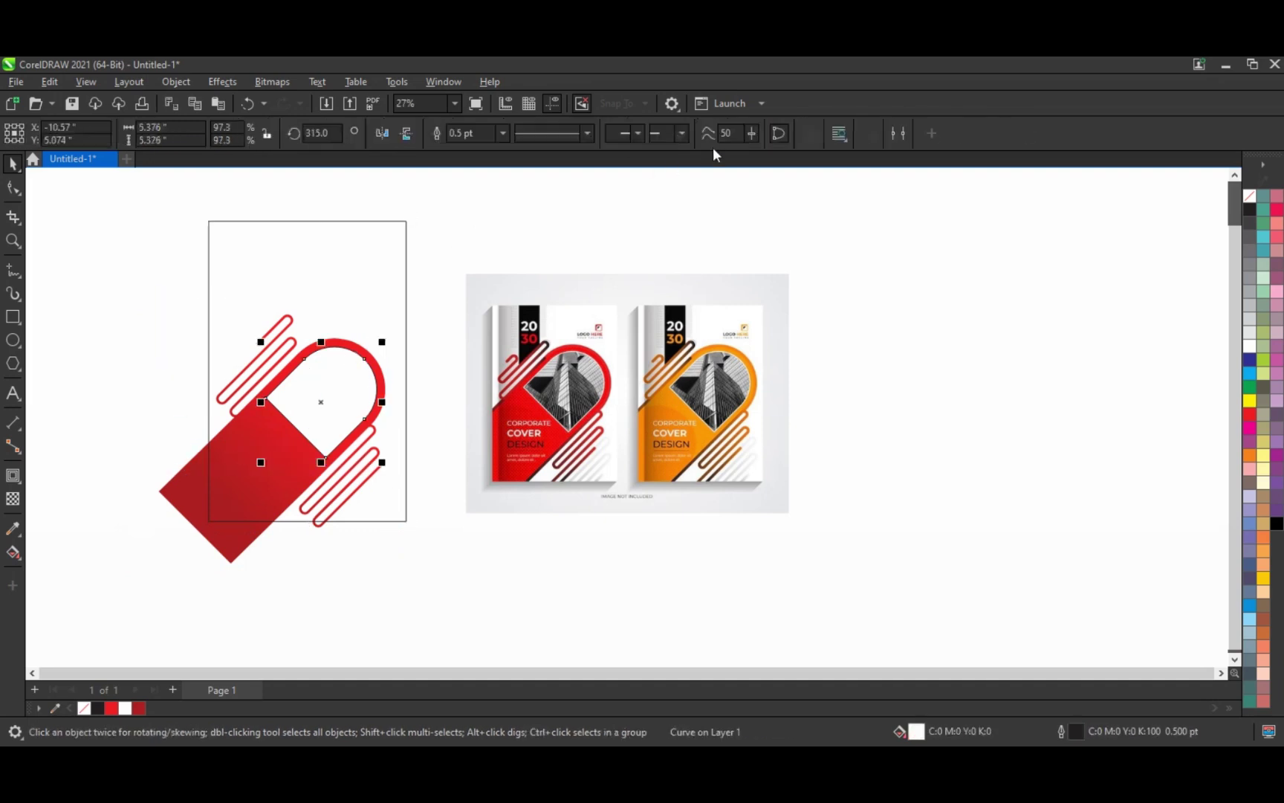
{"action": "left_click", "coordinate": [502, 133]}
{"action": "left_click", "coordinate": [469, 250]}
{"action": "type", "text": "4"}
{"action": "key", "text": "Return"}
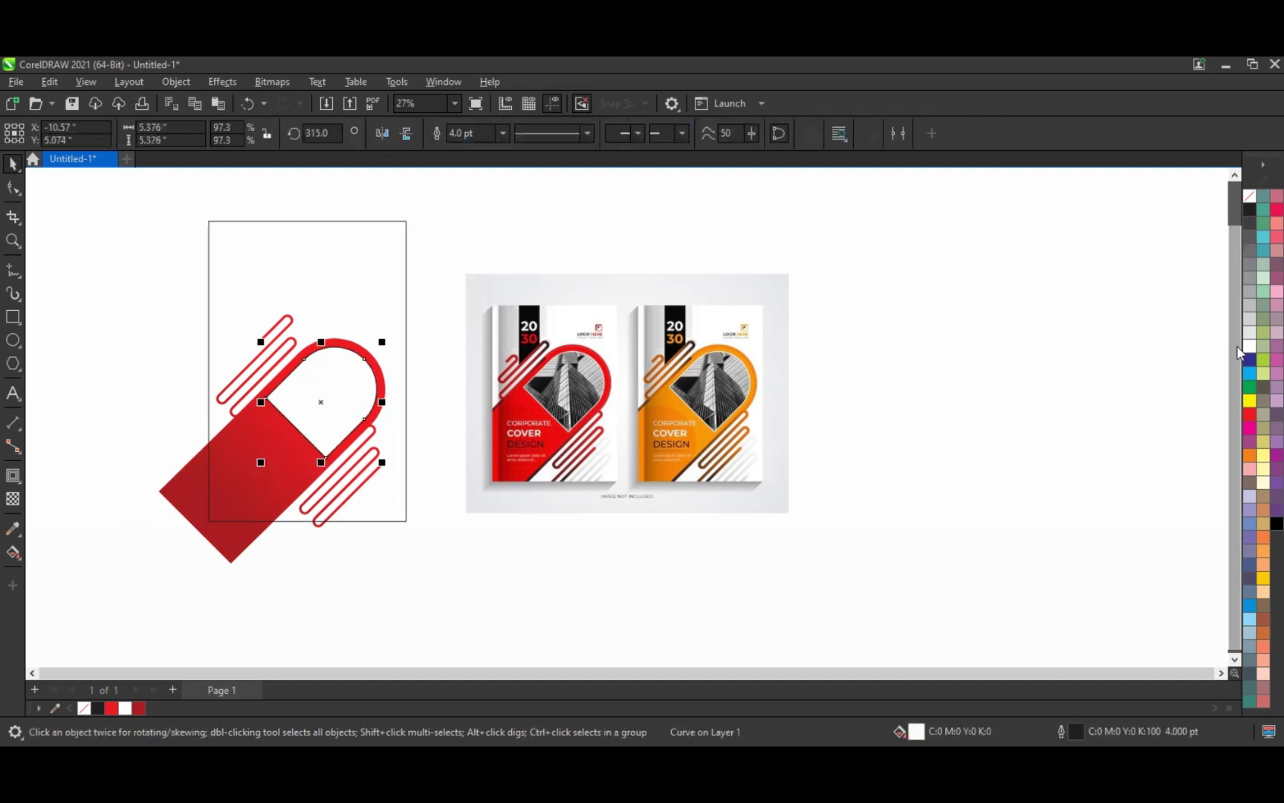
{"action": "right_click", "coordinate": [1250, 346]}
{"action": "left_click", "coordinate": [1189, 356]}
{"action": "left_click", "coordinate": [1251, 239]}
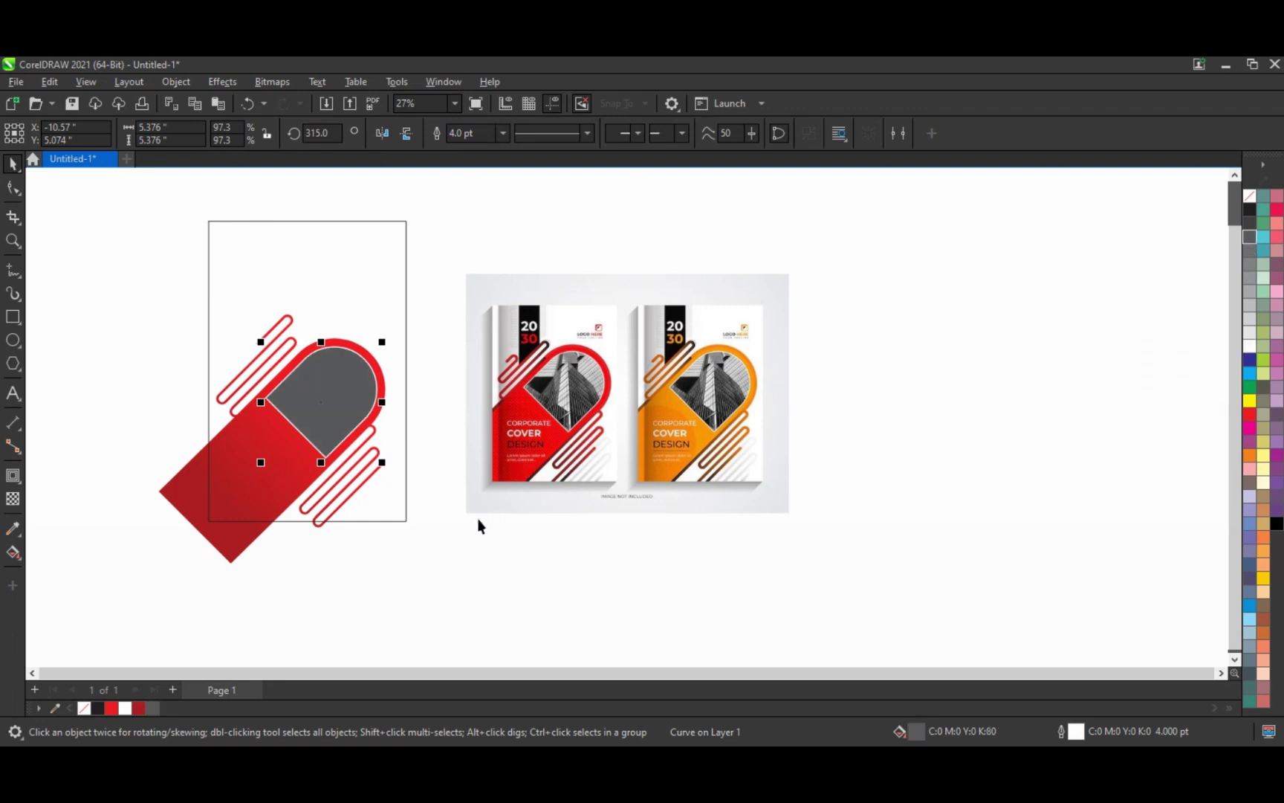
- PowerClip the arch artwork inside the cover rectangle
{"action": "left_click", "coordinate": [454, 573]}
{"action": "left_click_drag", "start_coordinate": [121, 292], "coordinate": [121, 292]}
{"action": "right_click", "coordinate": [172, 484]}
{"action": "left_click", "coordinate": [229, 505]}
{"action": "left_click", "coordinate": [315, 266]}
{"action": "left_click", "coordinate": [851, 336]}
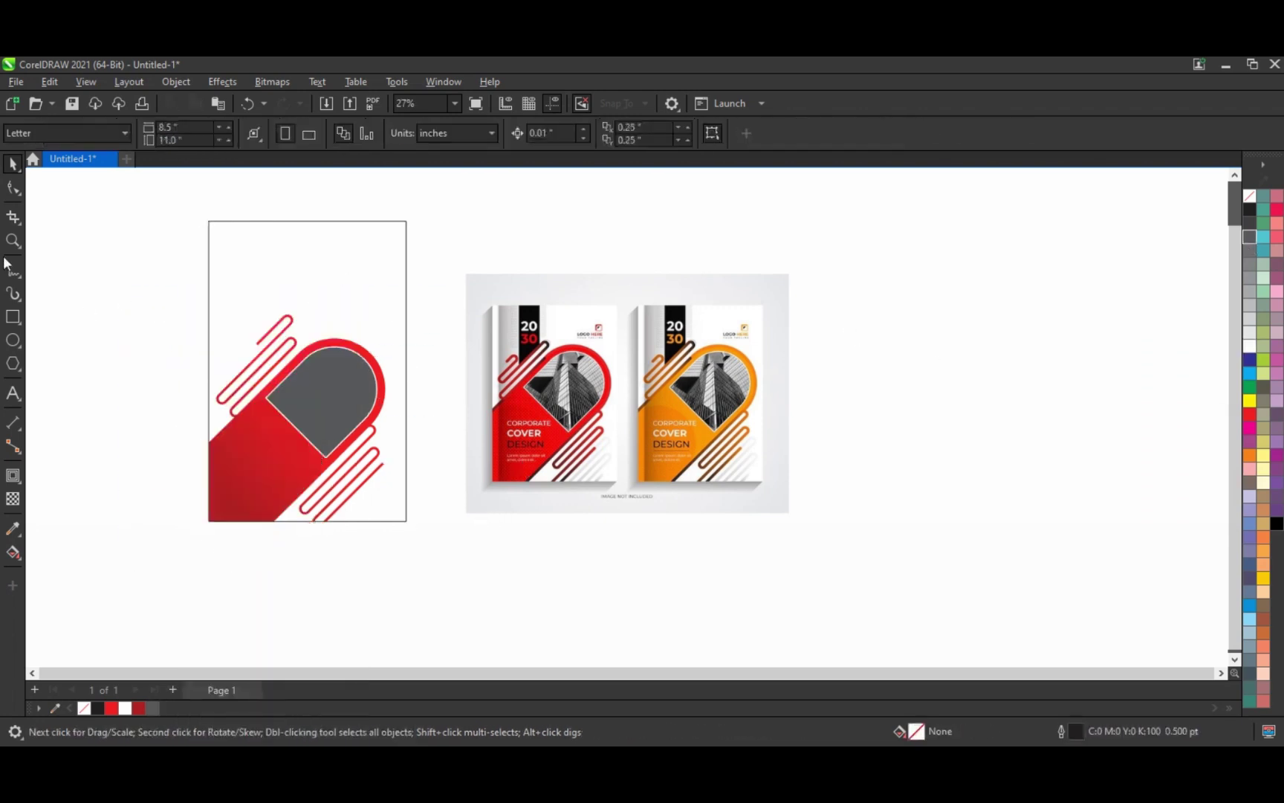
- Activate the Shape tool for editing nodes on the cover design
{"action": "key", "text": "z"}
{"action": "left_click_drag", "start_coordinate": [191, 208], "coordinate": [796, 565]}
{"action": "key", "text": "F10"}
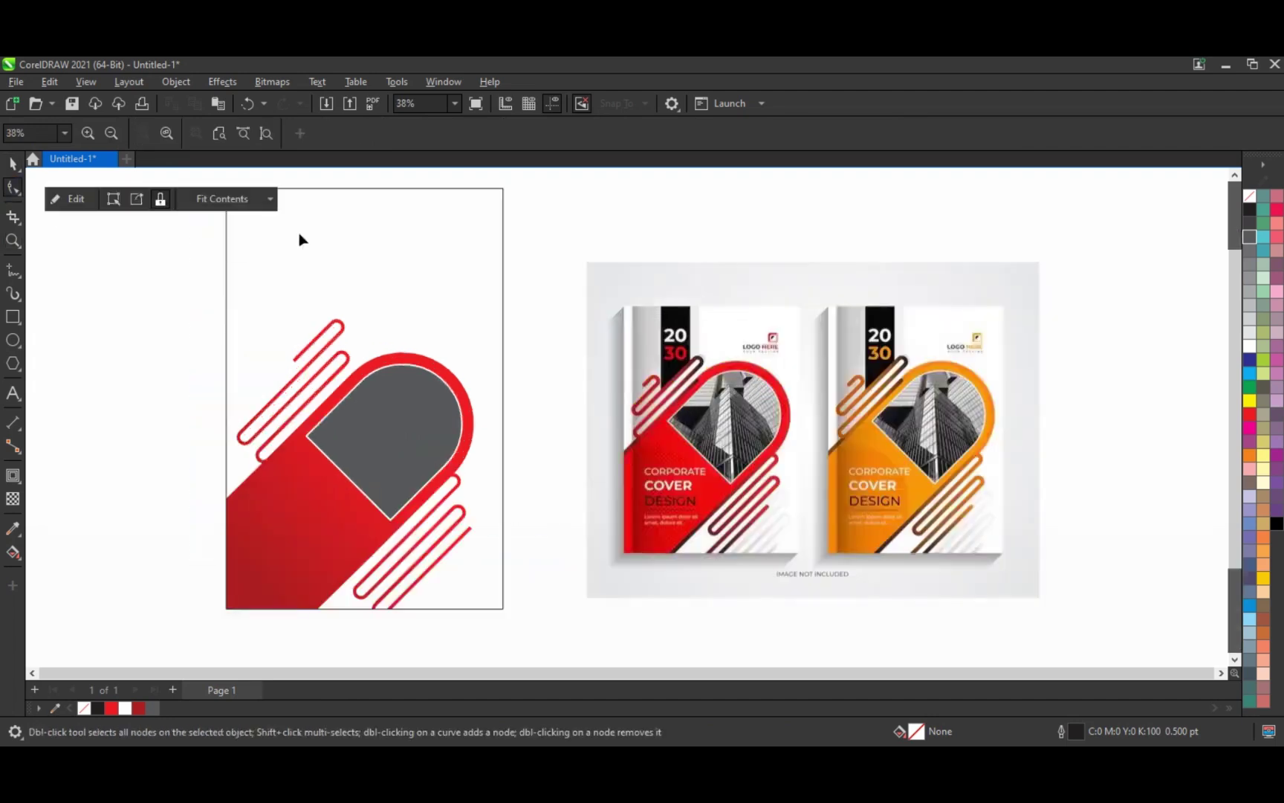